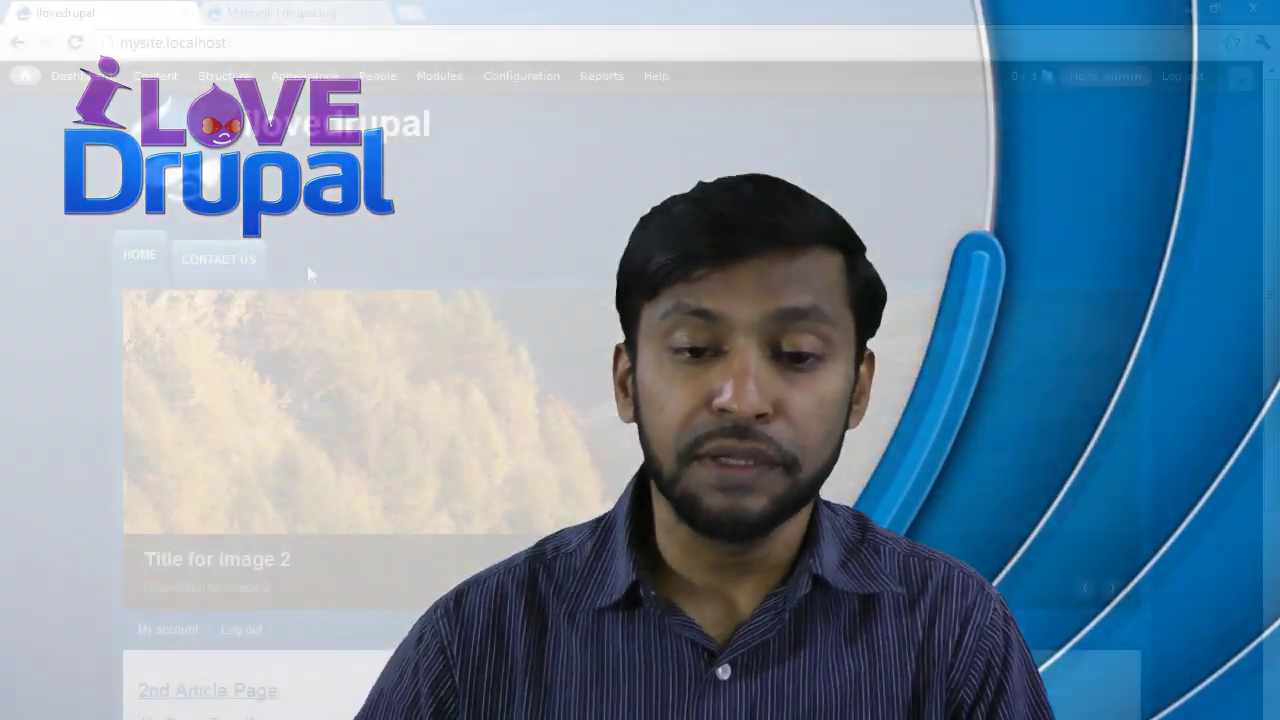
Open People > Permissions to see the anonymous, authenticated and administrator role permissions.
{"action": "mouse_move", "coordinate": [204, 86]}
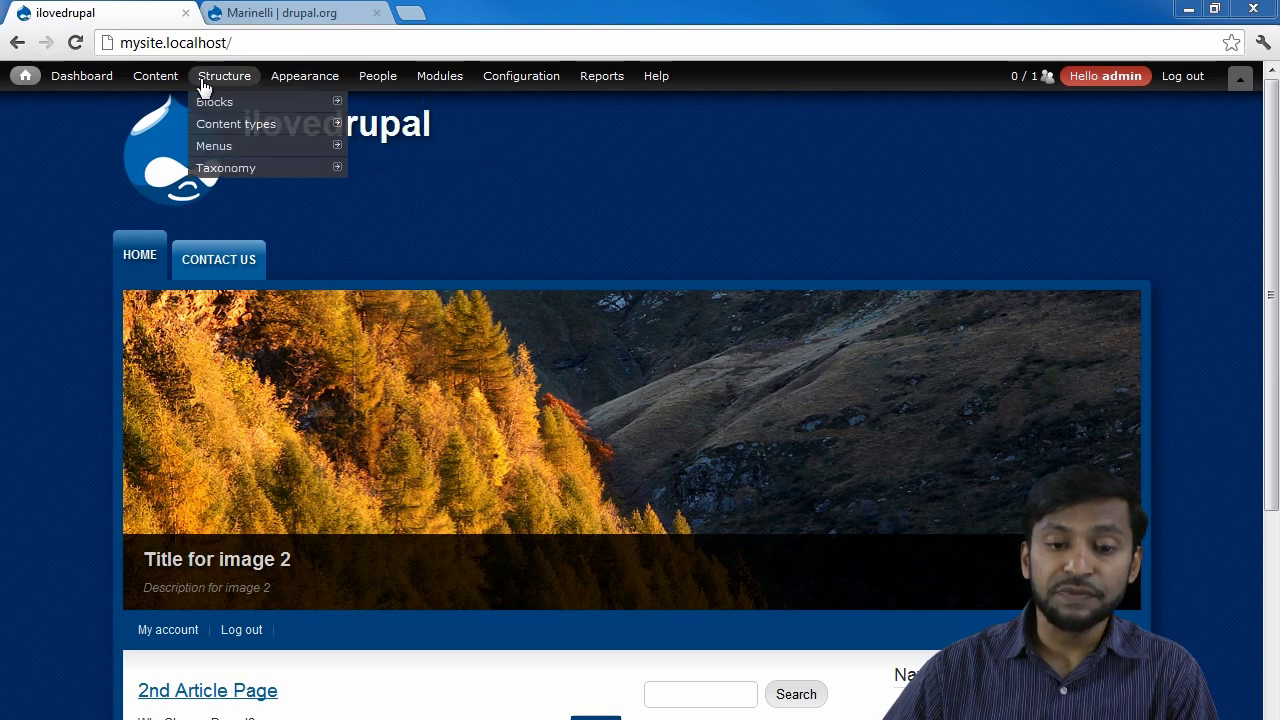
{"action": "mouse_move", "coordinate": [298, 88]}
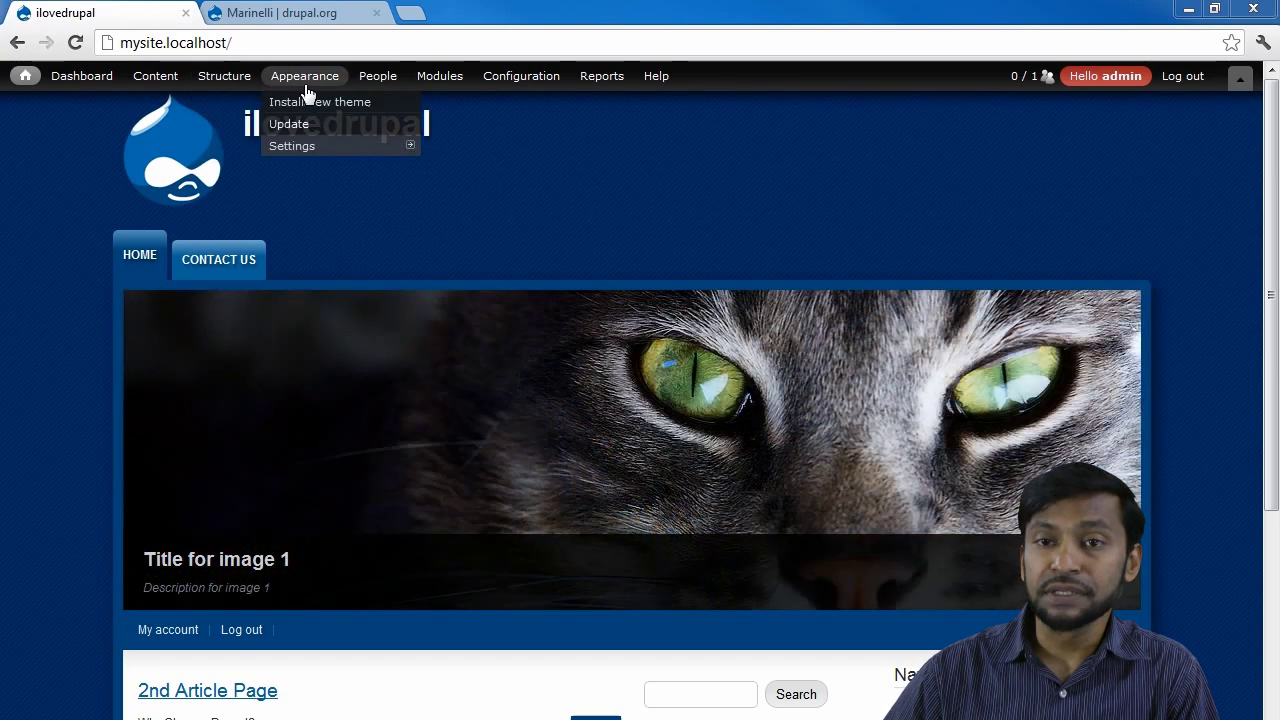
{"action": "mouse_move", "coordinate": [247, 133]}
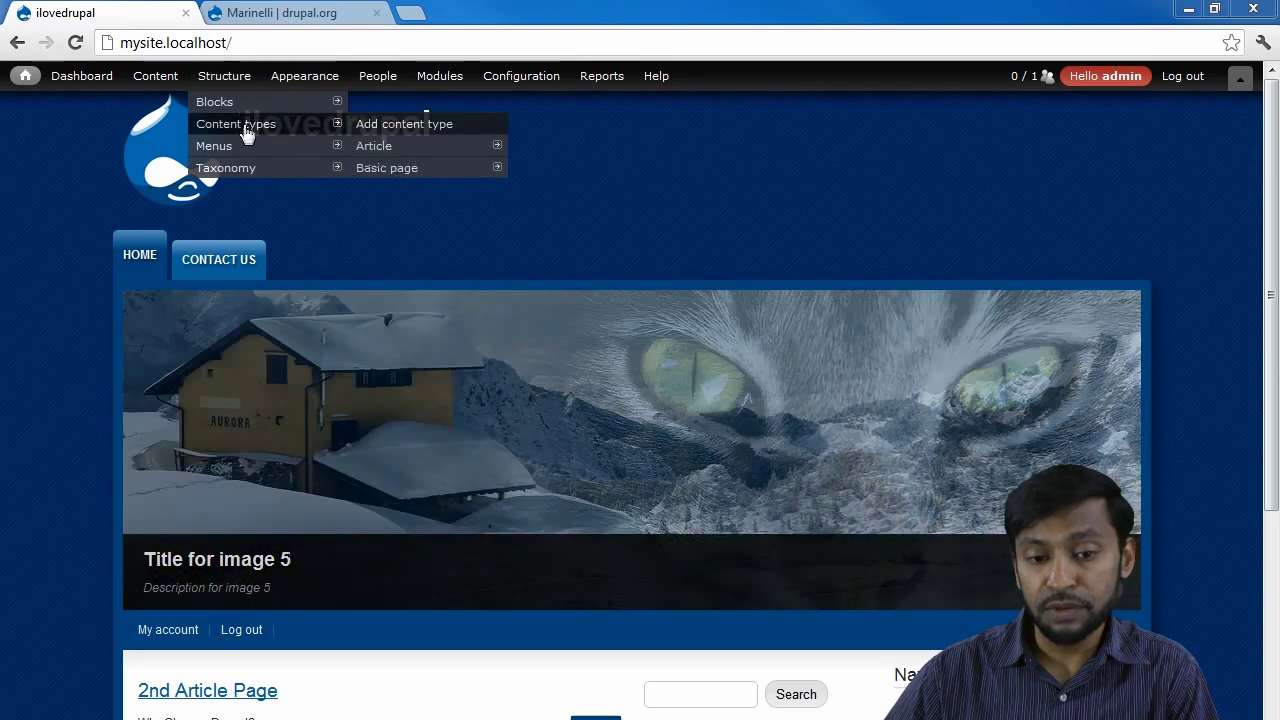
{"action": "mouse_move", "coordinate": [345, 102]}
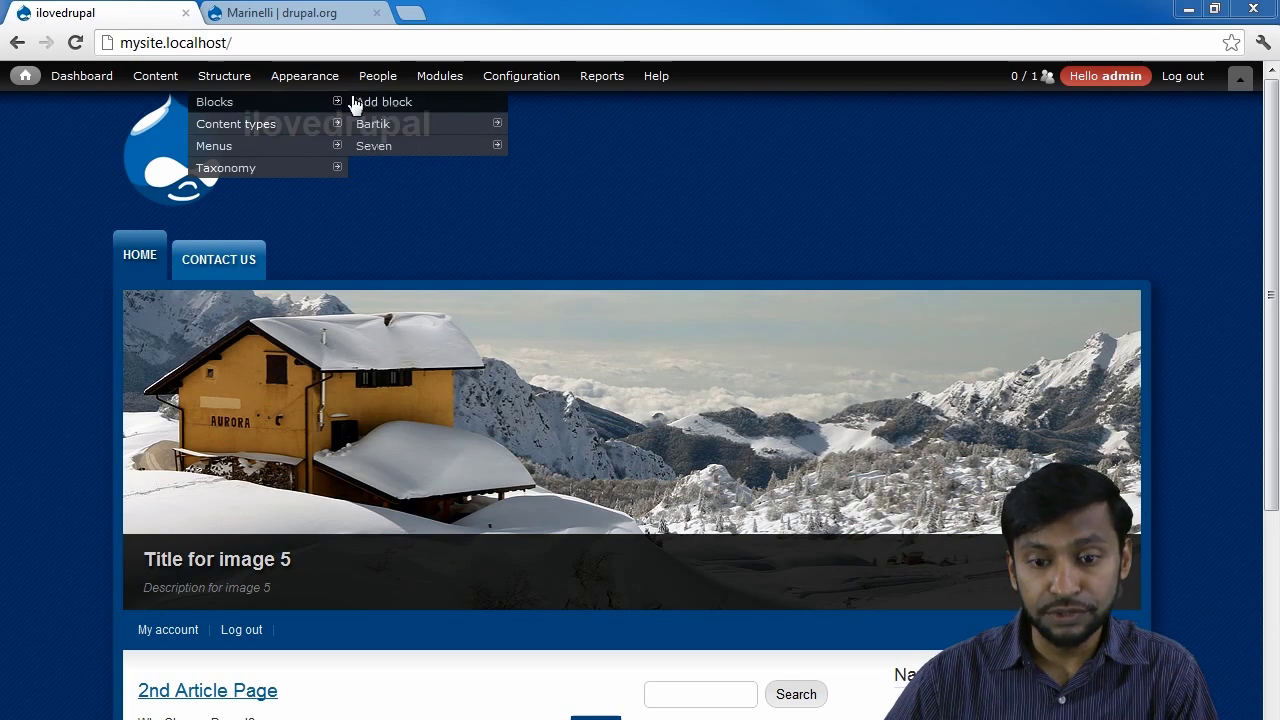
{"action": "left_click", "coordinate": [391, 80]}
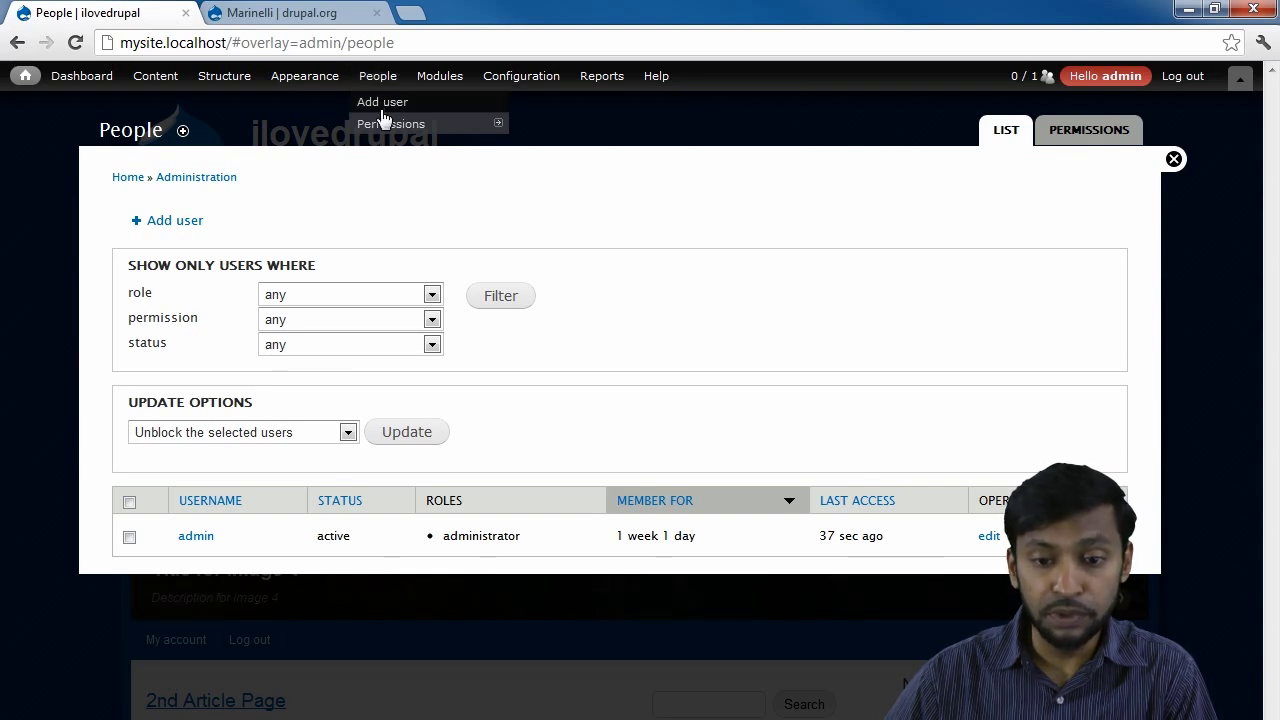
{"action": "mouse_move", "coordinate": [391, 128]}
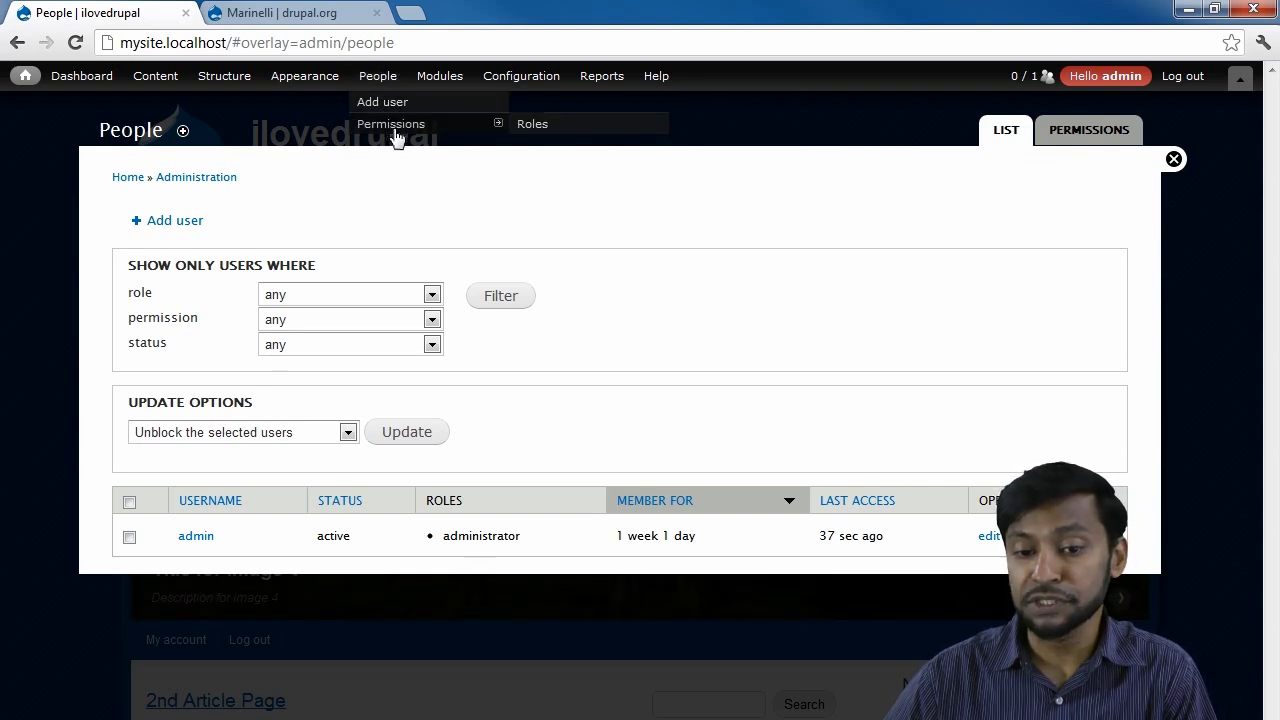
{"action": "left_click", "coordinate": [395, 131]}
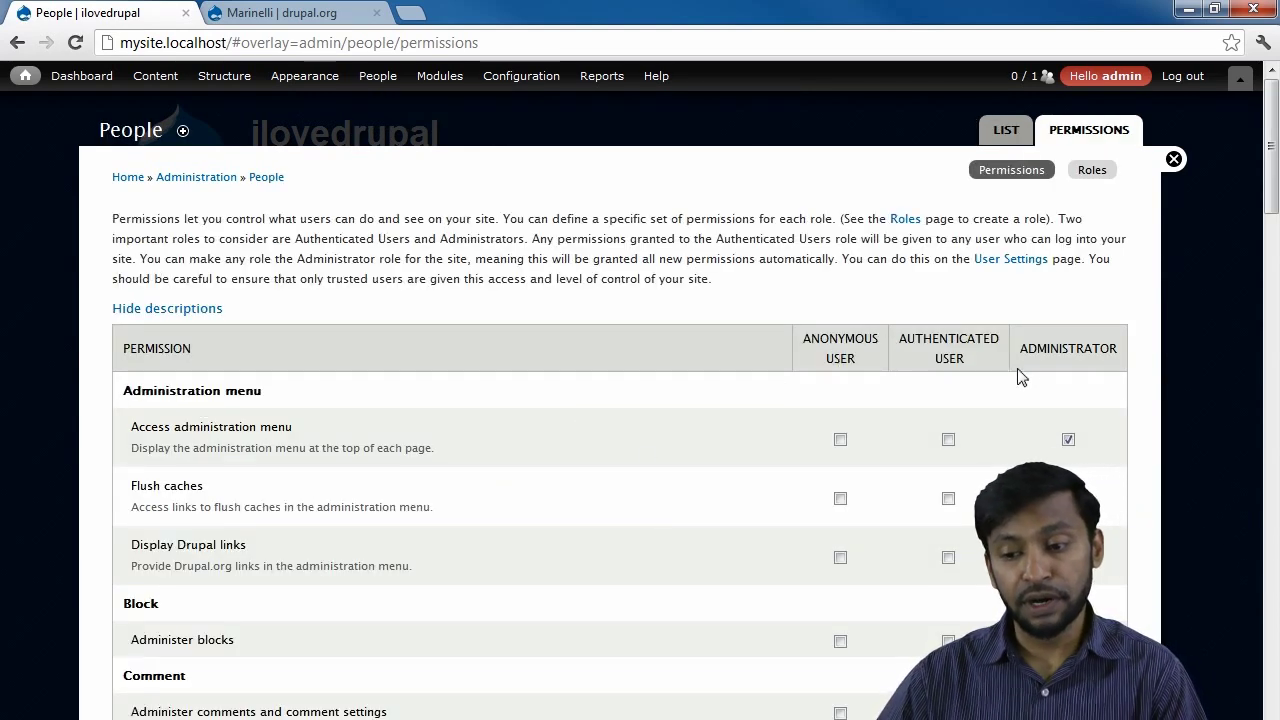
{"action": "left_click_drag", "start_coordinate": [1128, 352], "coordinate": [938, 332]}
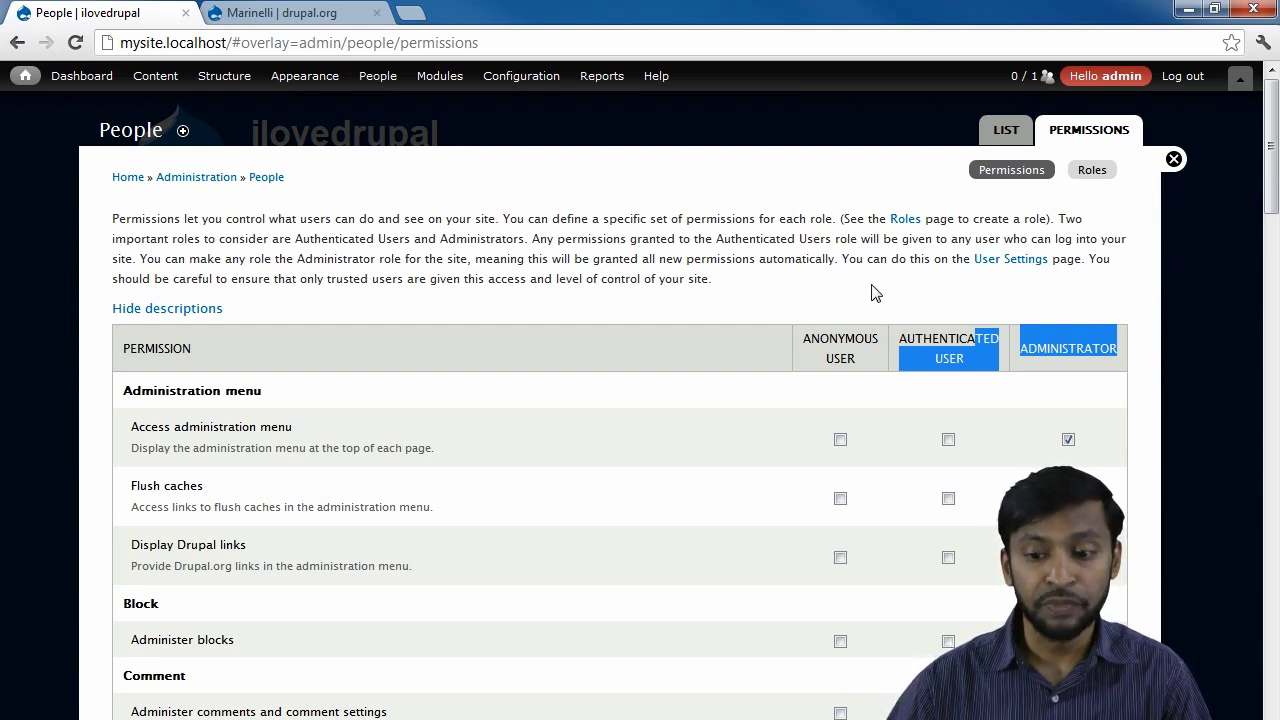
{"action": "double_click", "coordinate": [850, 357]}
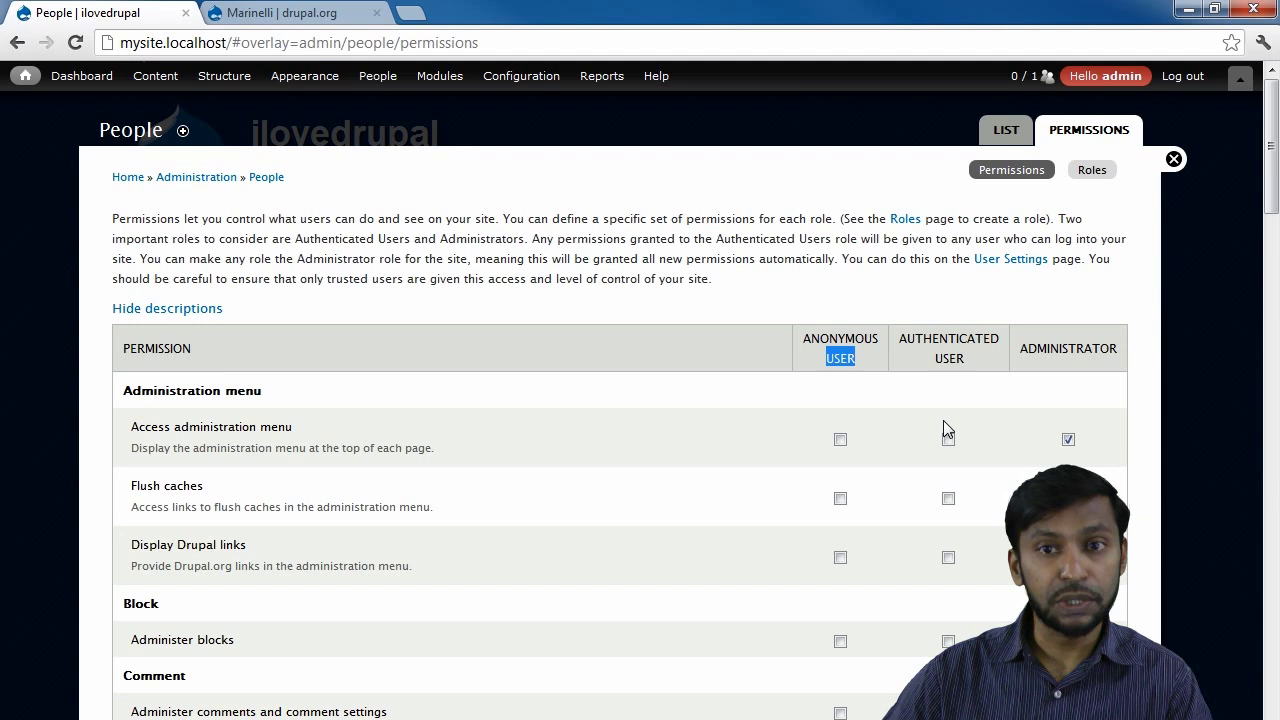
{"action": "scroll", "coordinate": [943, 420], "scroll_direction": "down", "scroll_amount": 1}
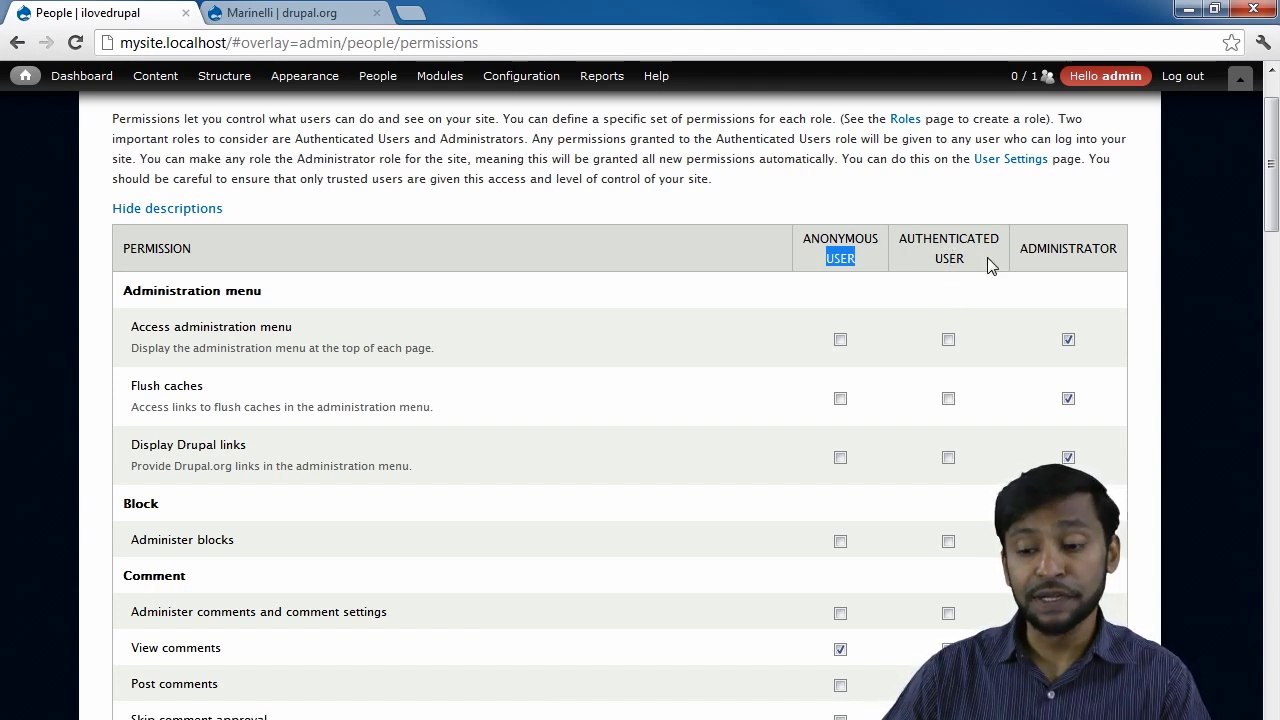
{"action": "double_click", "coordinate": [1050, 245]}
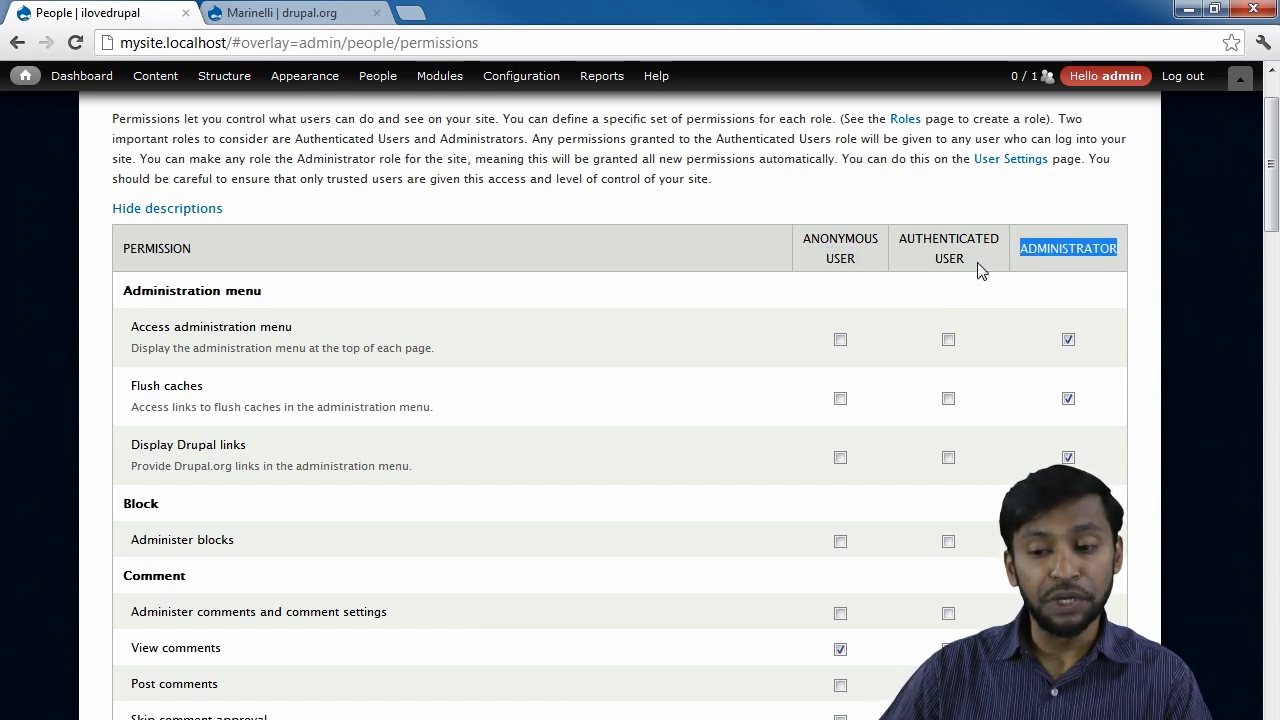
{"action": "left_click_drag", "start_coordinate": [967, 263], "coordinate": [905, 240]}
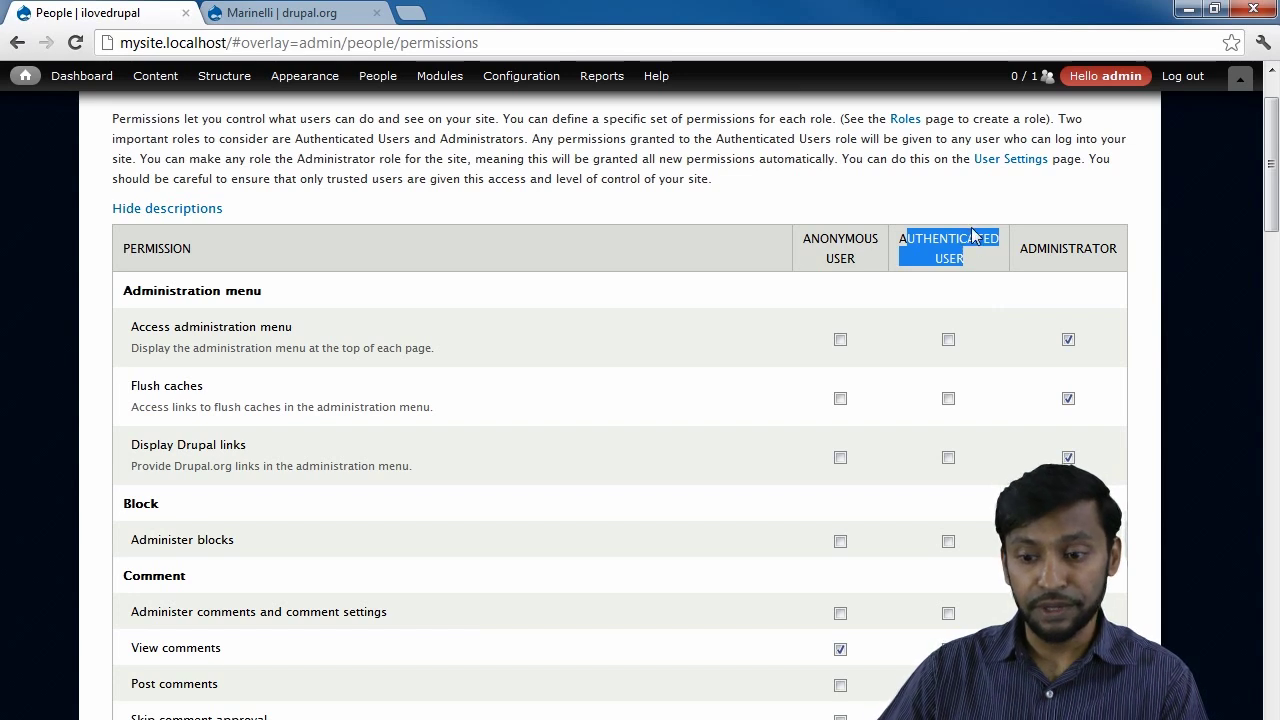
{"action": "left_click_drag", "start_coordinate": [900, 240], "coordinate": [968, 242]}
{"action": "left_click", "coordinate": [995, 274]}
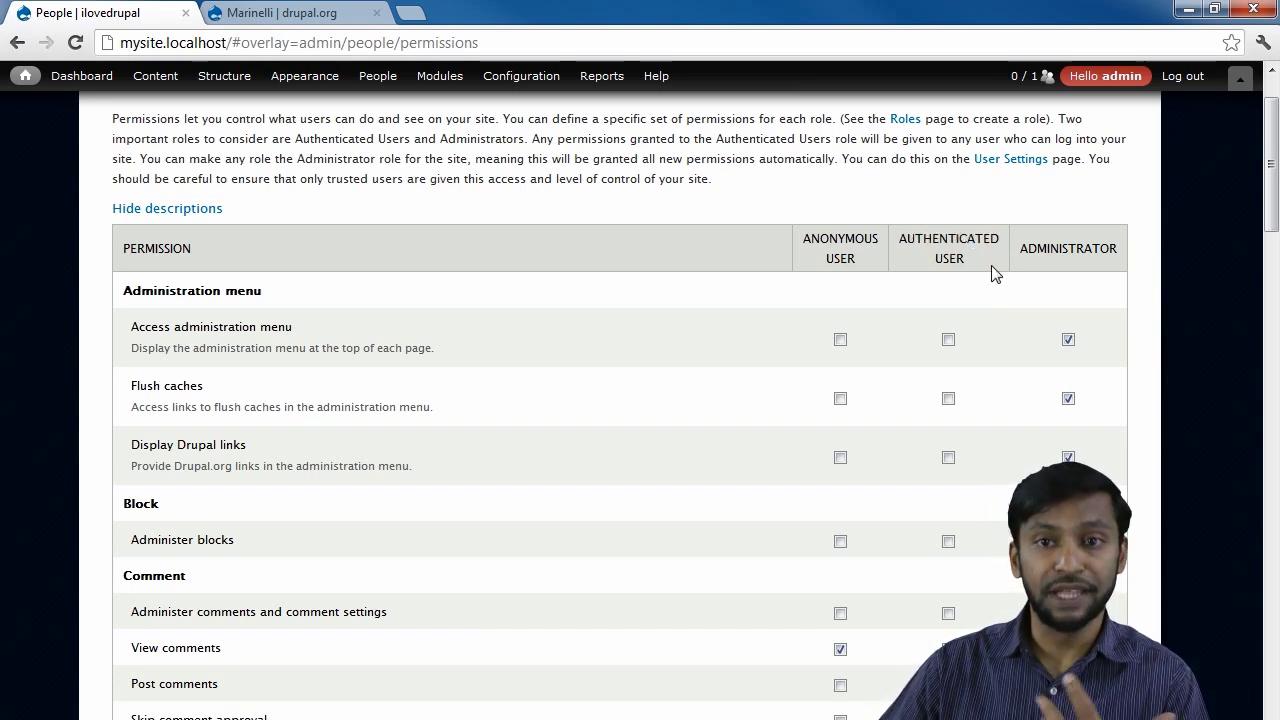
{"action": "scroll", "coordinate": [995, 274], "scroll_direction": "up", "scroll_amount": 1}
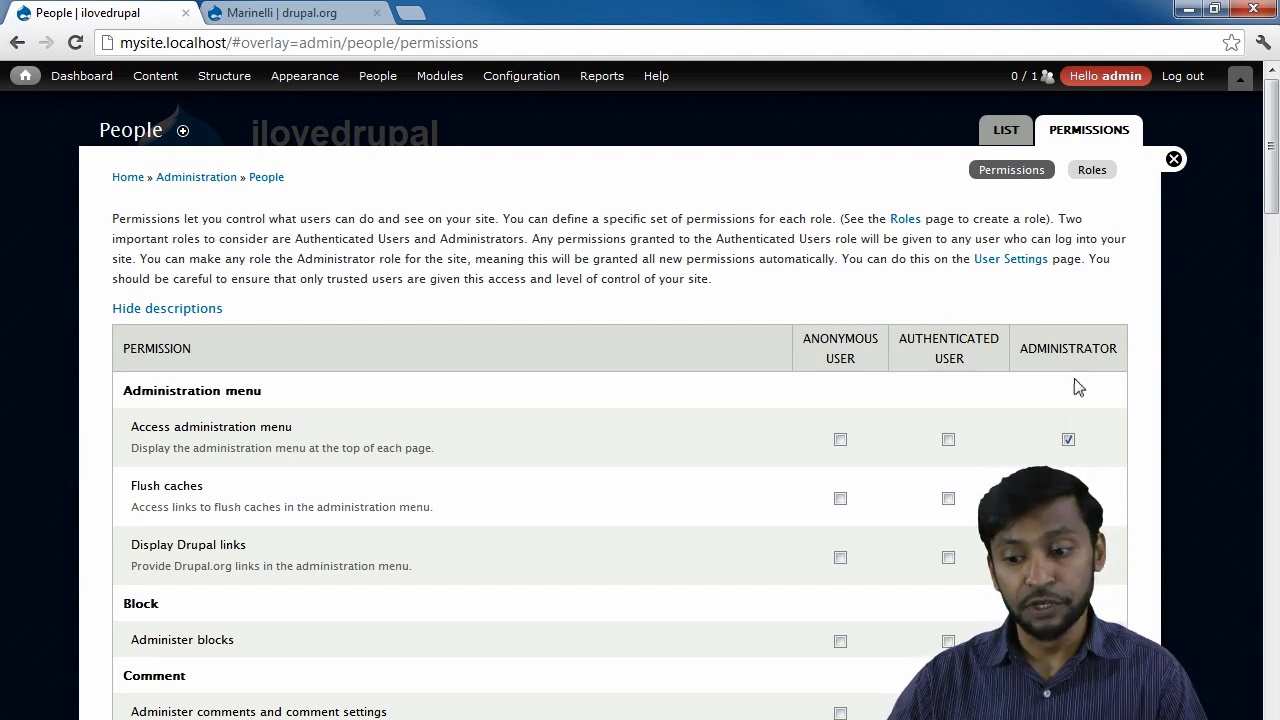
{"action": "scroll", "coordinate": [1077, 388], "scroll_direction": "down", "scroll_amount": 1}
{"action": "scroll", "coordinate": [1114, 158], "scroll_direction": "up", "scroll_amount": 1}
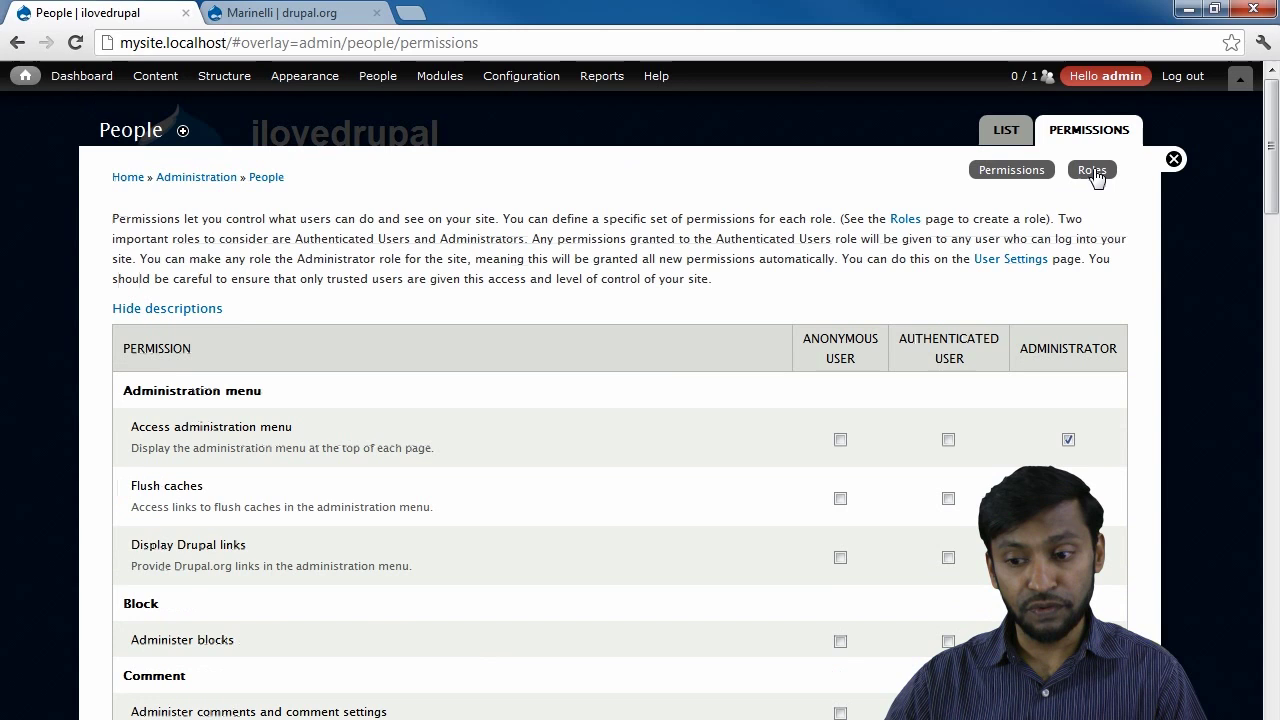
Add a Writer role, place it above administrator, and return to the permissions table.
{"action": "left_click", "coordinate": [1091, 170]}
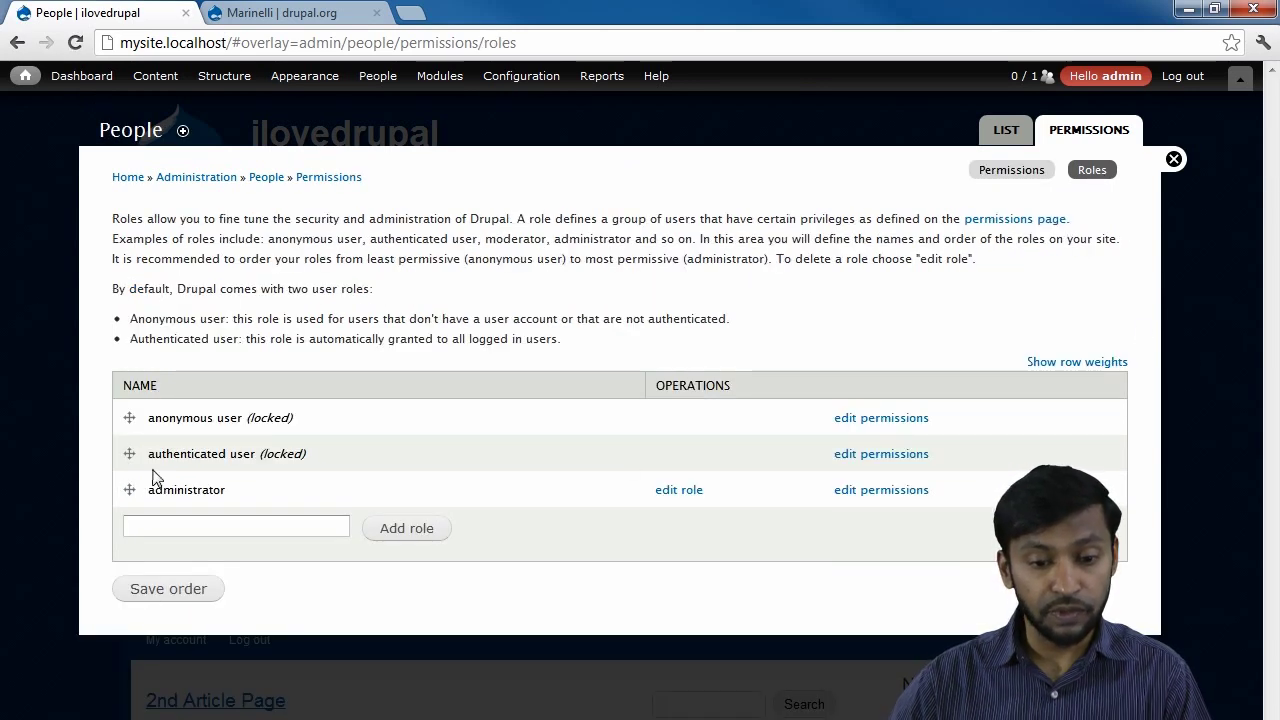
{"action": "left_click", "coordinate": [170, 531]}
{"action": "type", "text": "Writer"}
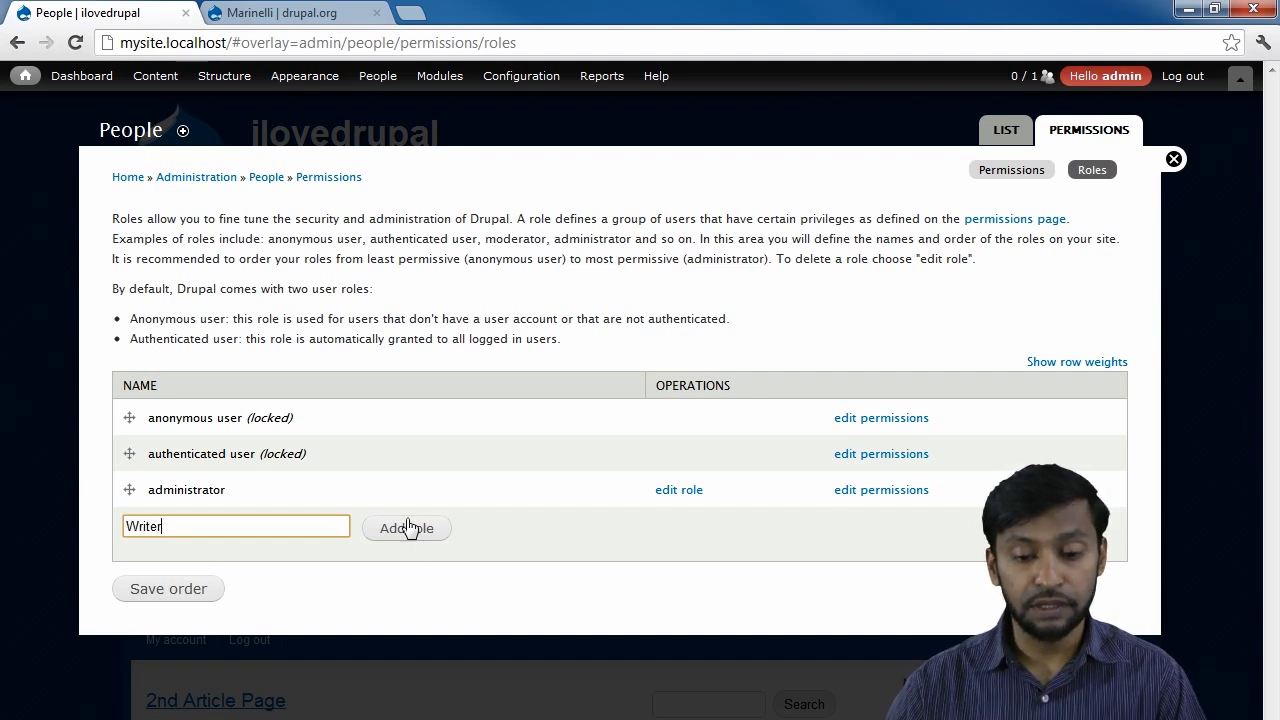
{"action": "left_click", "coordinate": [412, 529]}
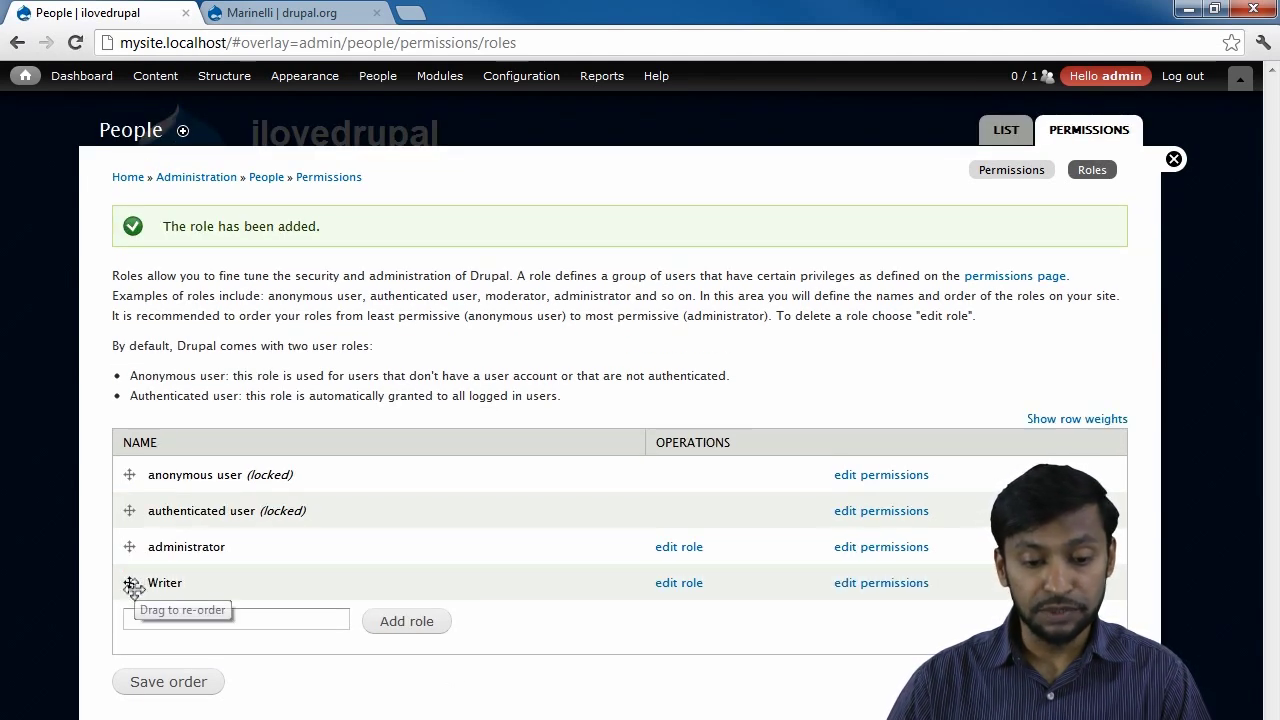
{"action": "left_click_drag", "start_coordinate": [133, 582], "coordinate": [128, 548]}
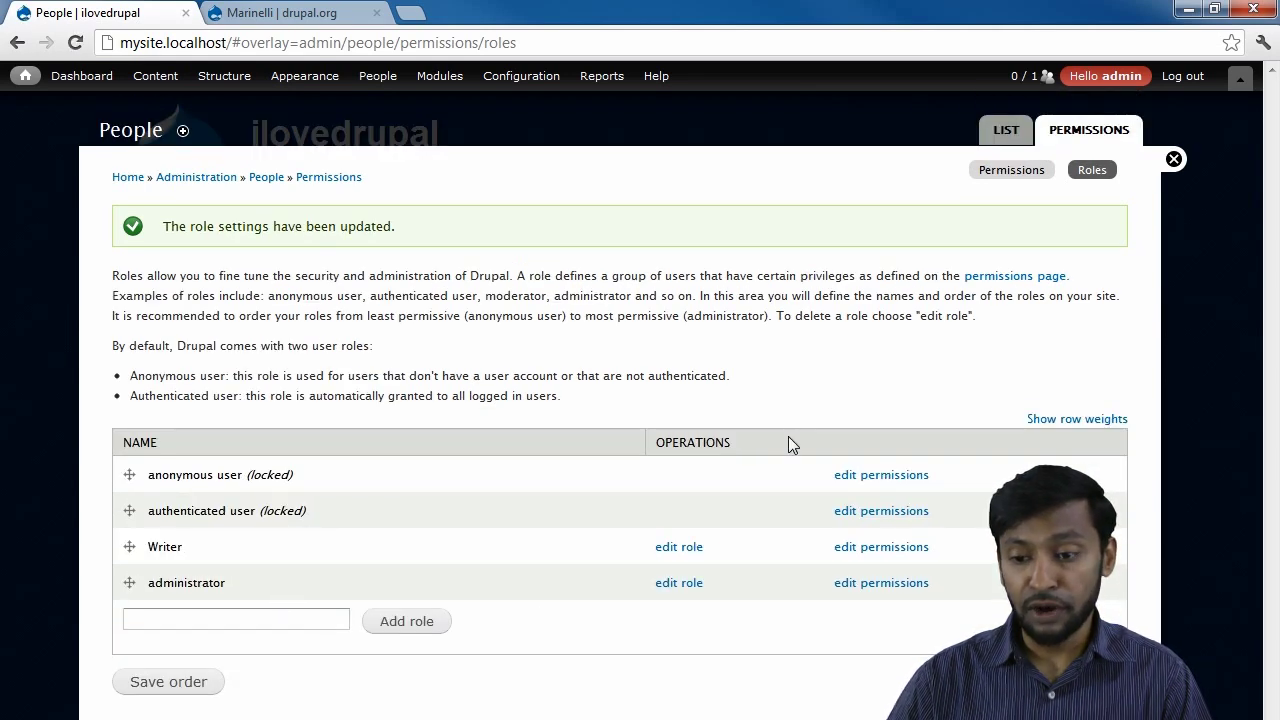
{"action": "left_click", "coordinate": [1010, 169]}
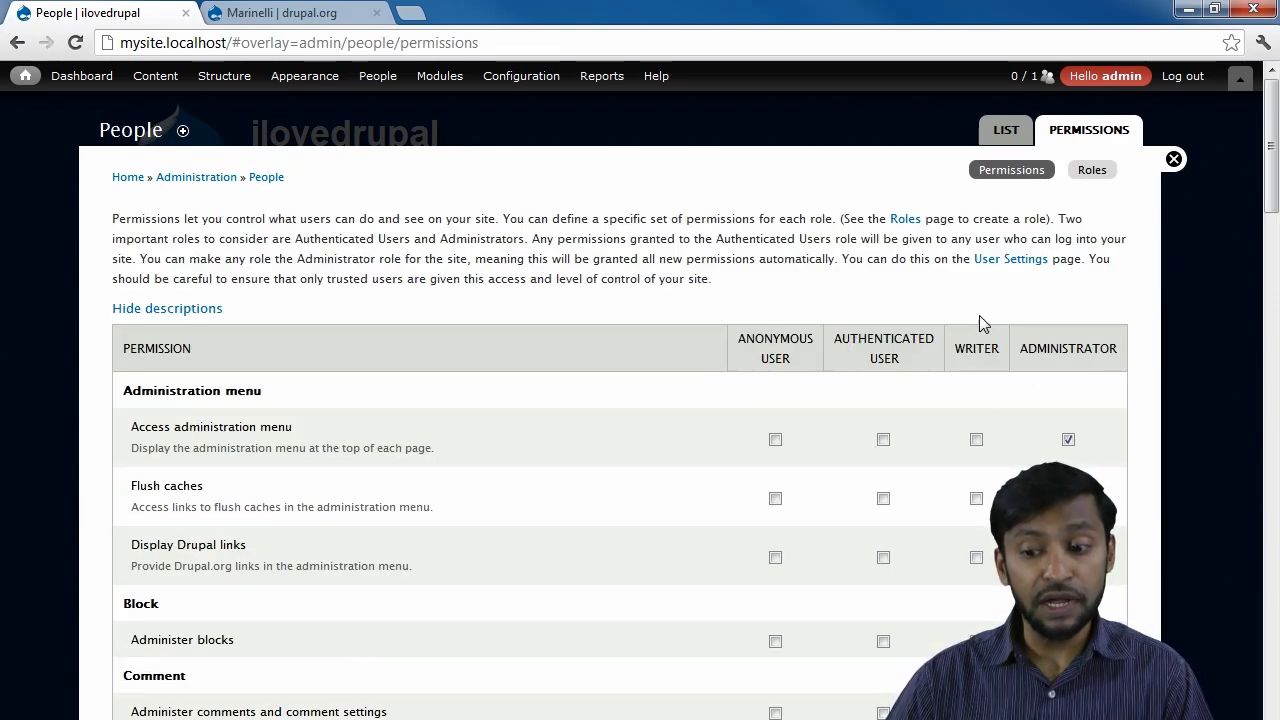
Scan the permissions table's new Writer column and highlight the Administration menu group.
{"action": "scroll", "coordinate": [985, 355], "scroll_direction": "down", "scroll_amount": 10}
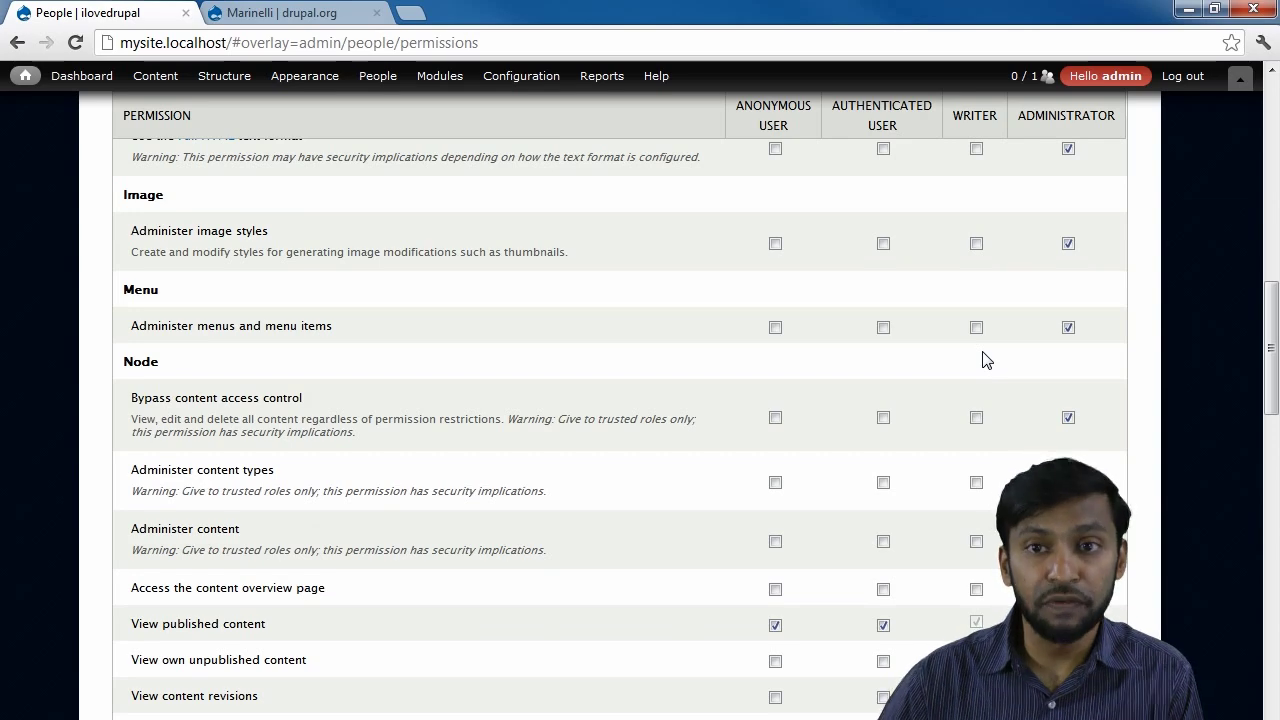
{"action": "scroll", "coordinate": [985, 360], "scroll_direction": "up", "scroll_amount": 10}
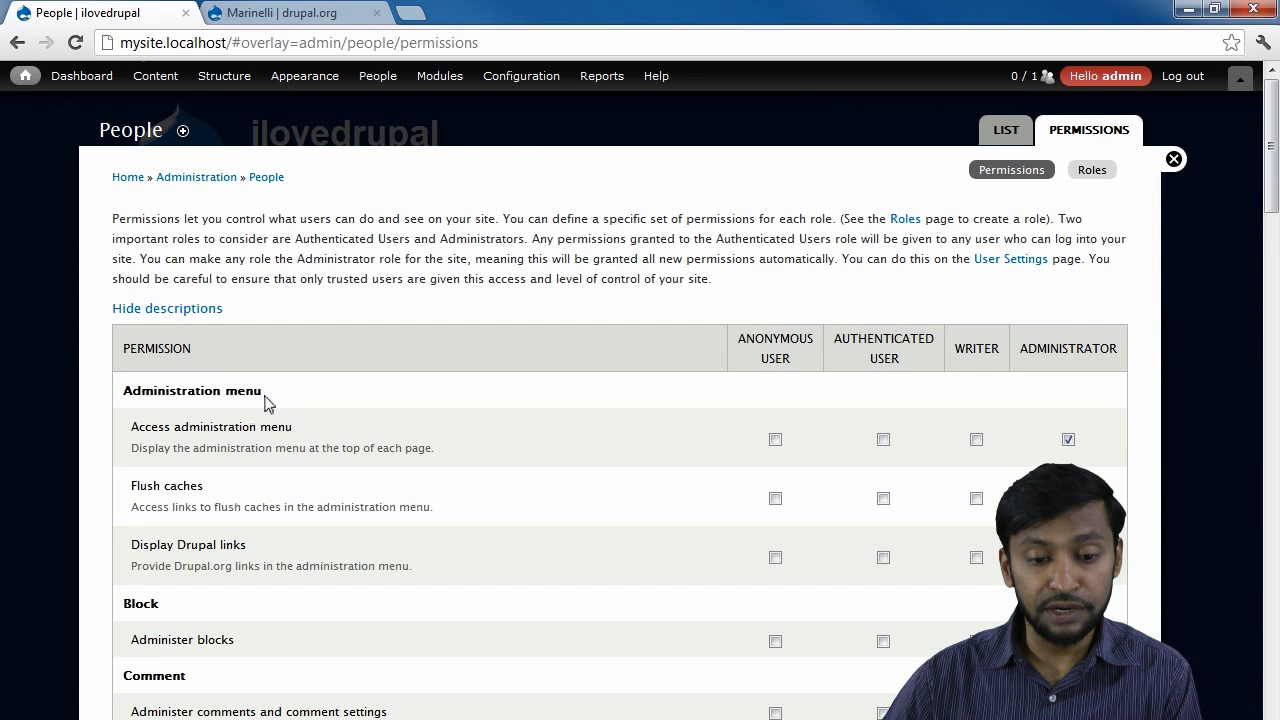
{"action": "left_click_drag", "start_coordinate": [267, 403], "coordinate": [125, 390]}
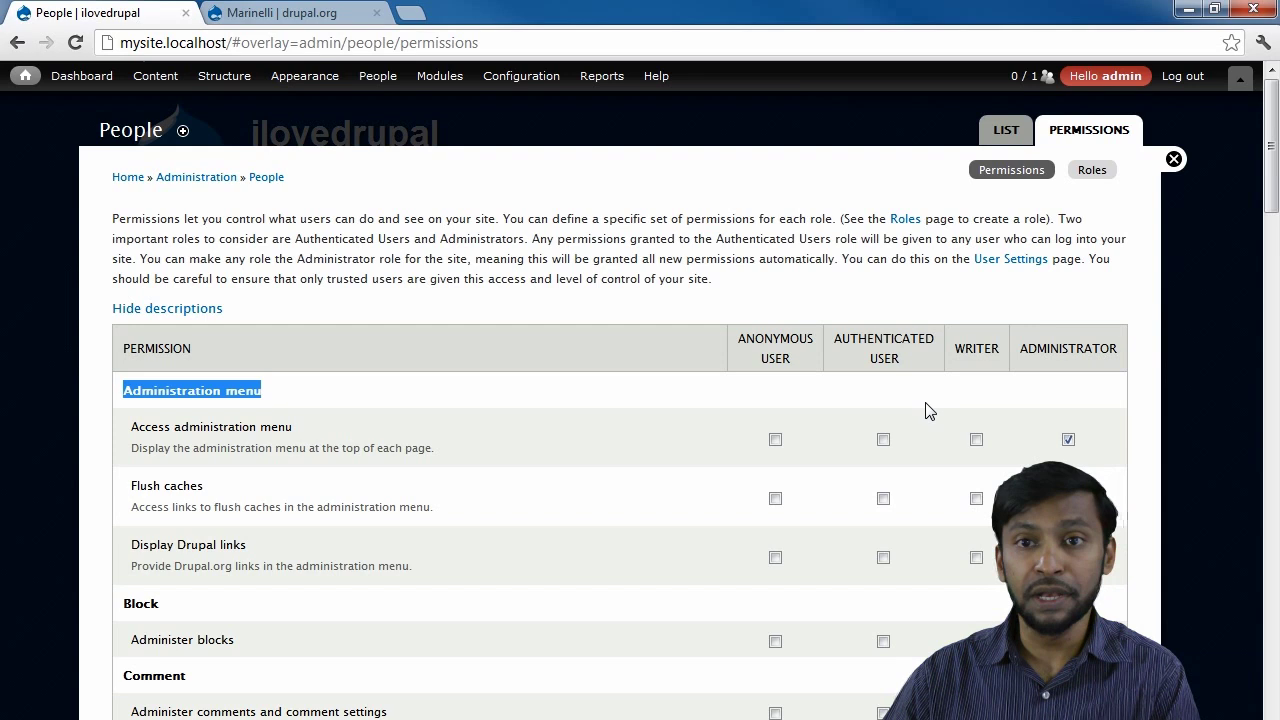
Grant the Writer role Access administration menu and administration pages permissions.
{"action": "mouse_move", "coordinate": [224, 76]}
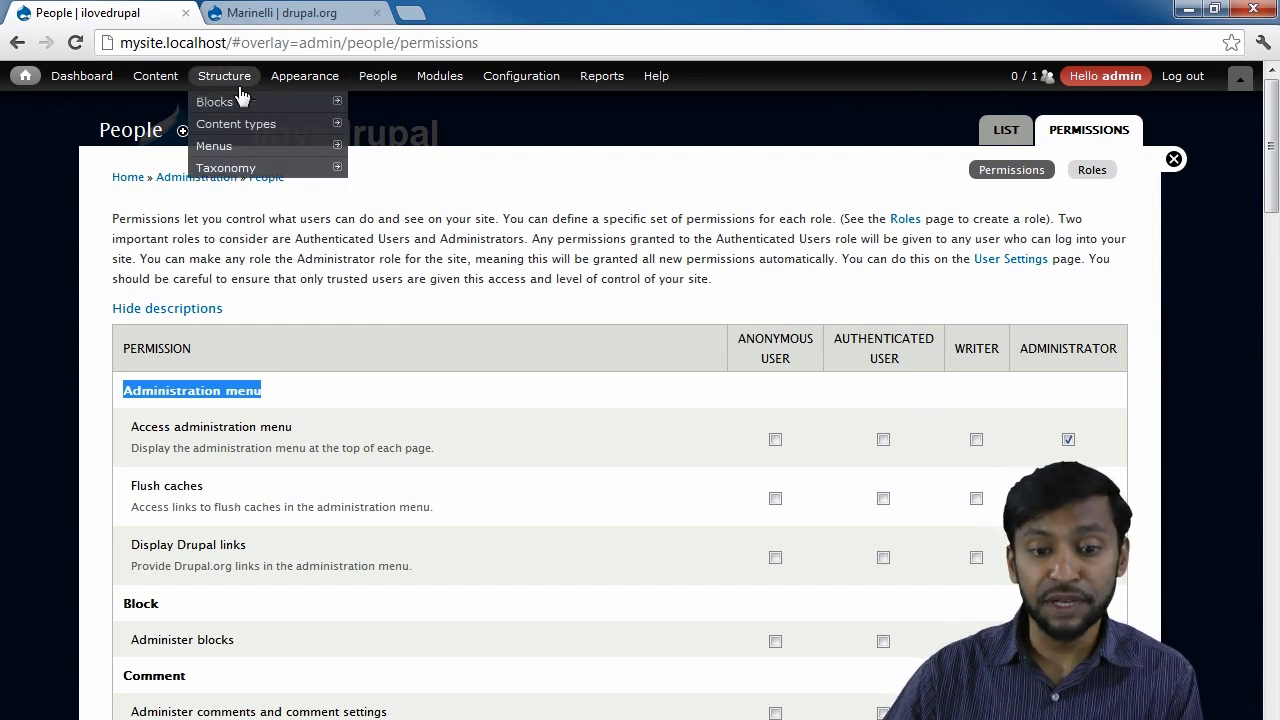
{"action": "left_click", "coordinate": [976, 440]}
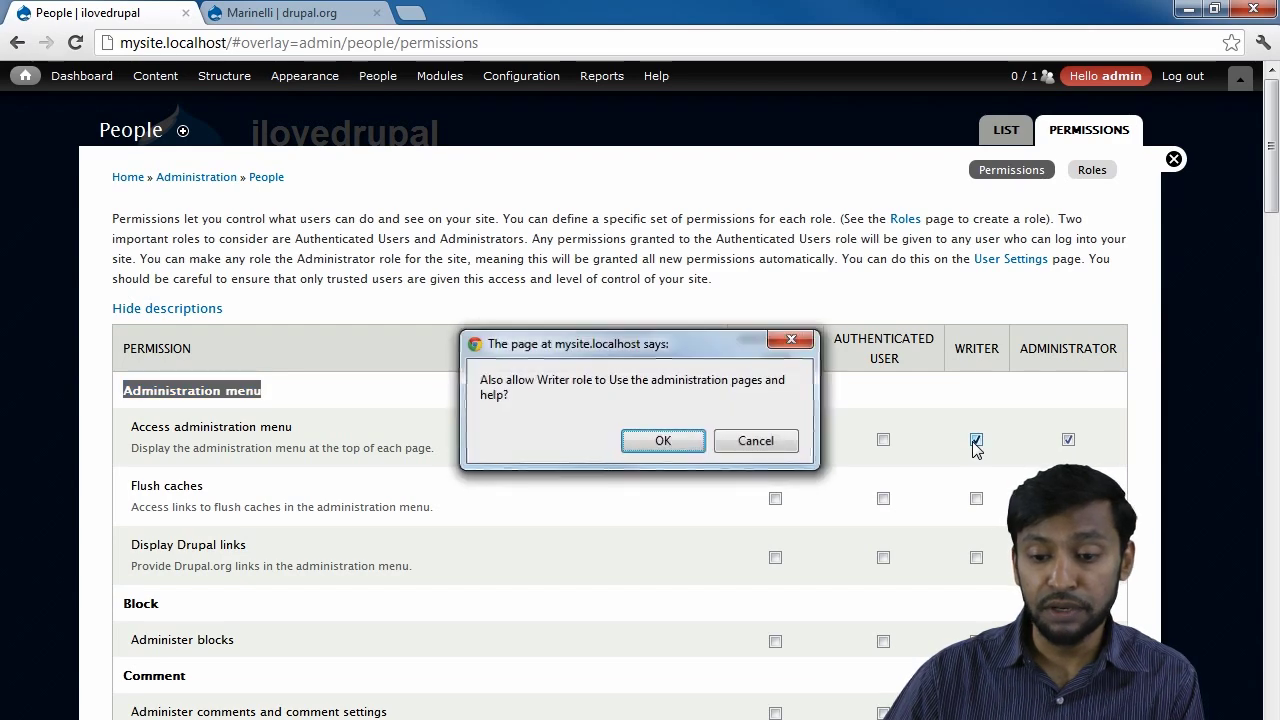
{"action": "left_click", "coordinate": [663, 441]}
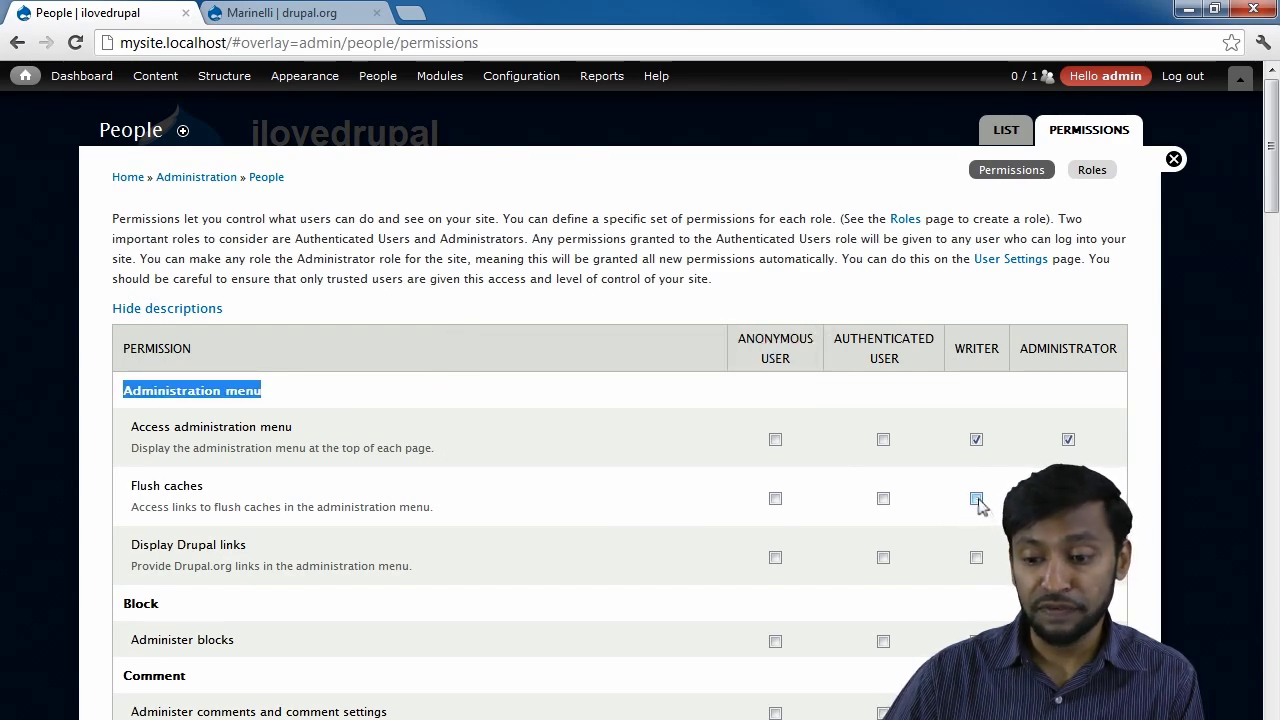
Save the Writer role's permissions, including the Article create, edit and delete ones.
{"action": "scroll", "coordinate": [795, 498], "scroll_direction": "down", "scroll_amount": 5}
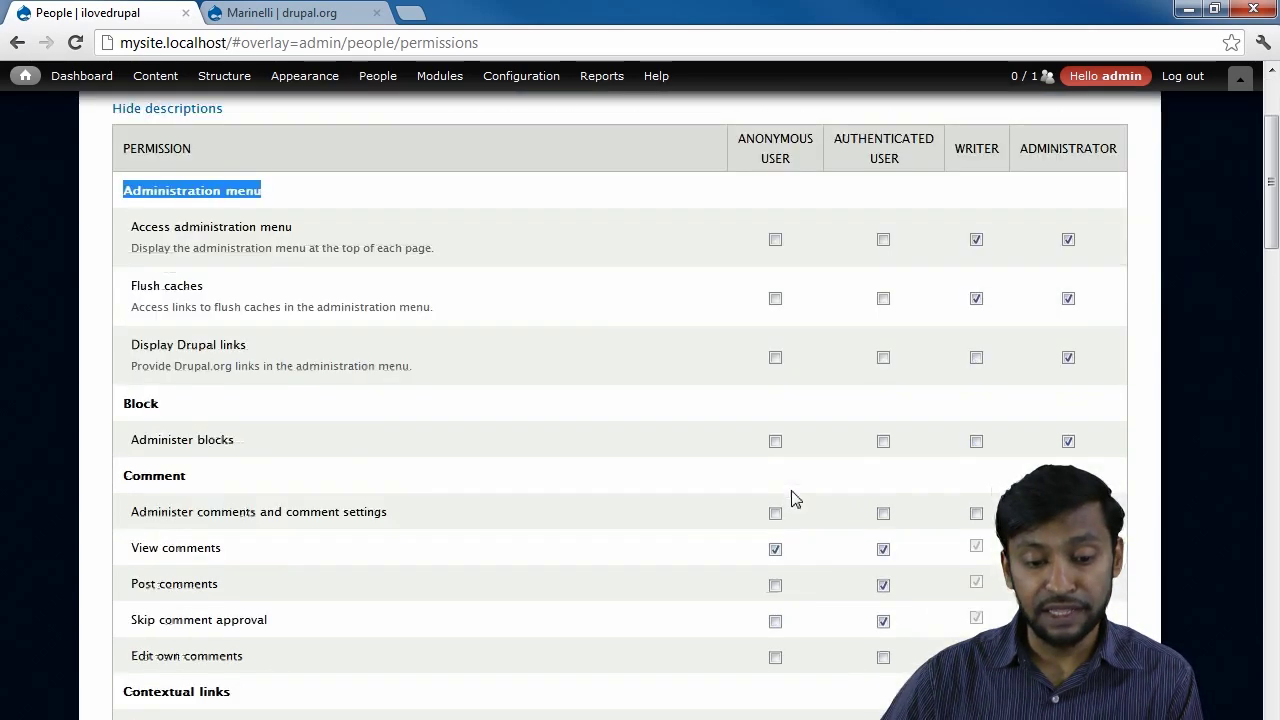
{"action": "scroll", "coordinate": [795, 498], "scroll_direction": "down", "scroll_amount": 4}
{"action": "scroll", "coordinate": [795, 498], "scroll_direction": "down", "scroll_amount": 2}
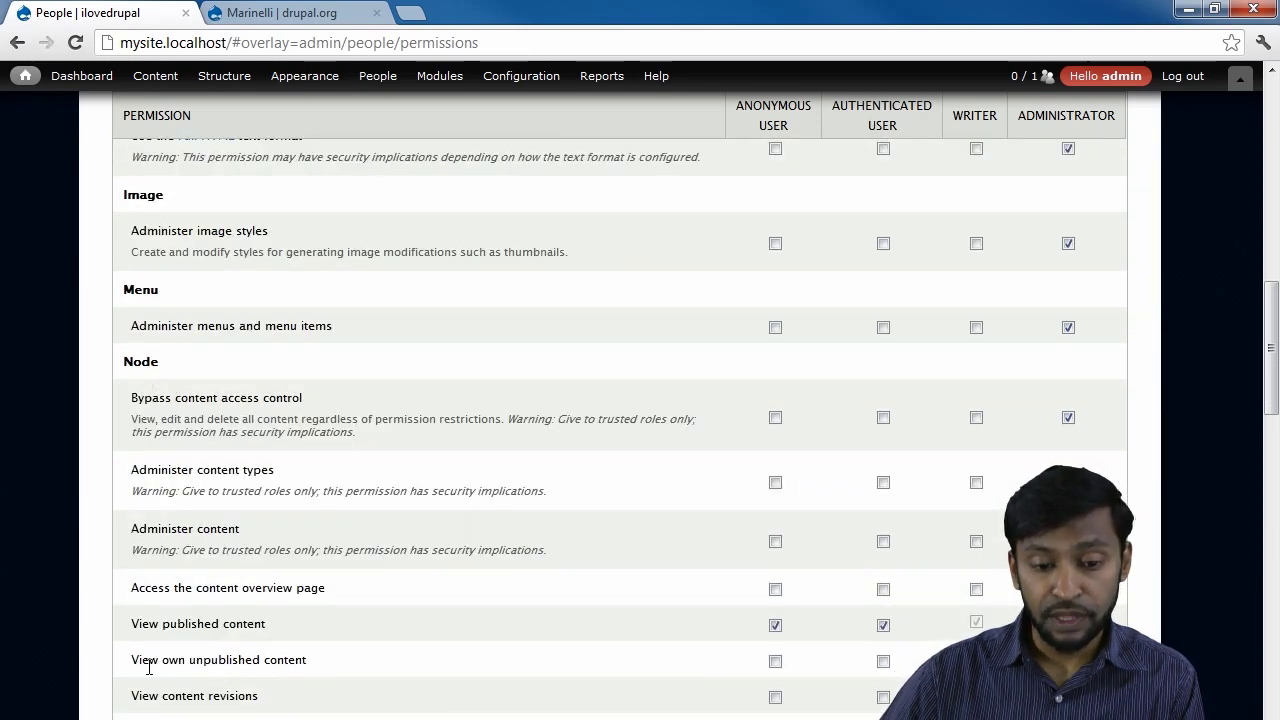
{"action": "scroll", "coordinate": [170, 663], "scroll_direction": "down", "scroll_amount": 1}
{"action": "scroll", "coordinate": [170, 663], "scroll_direction": "down", "scroll_amount": 2}
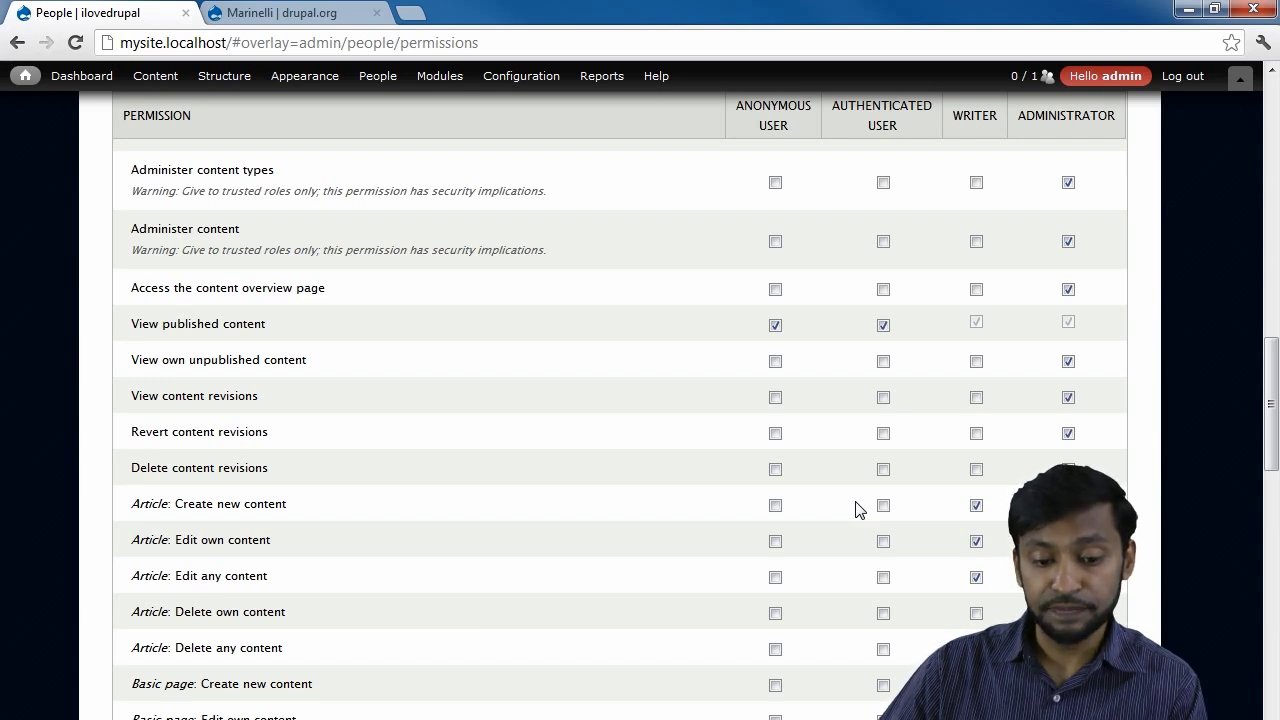
{"action": "scroll", "coordinate": [856, 509], "scroll_direction": "down", "scroll_amount": 1}
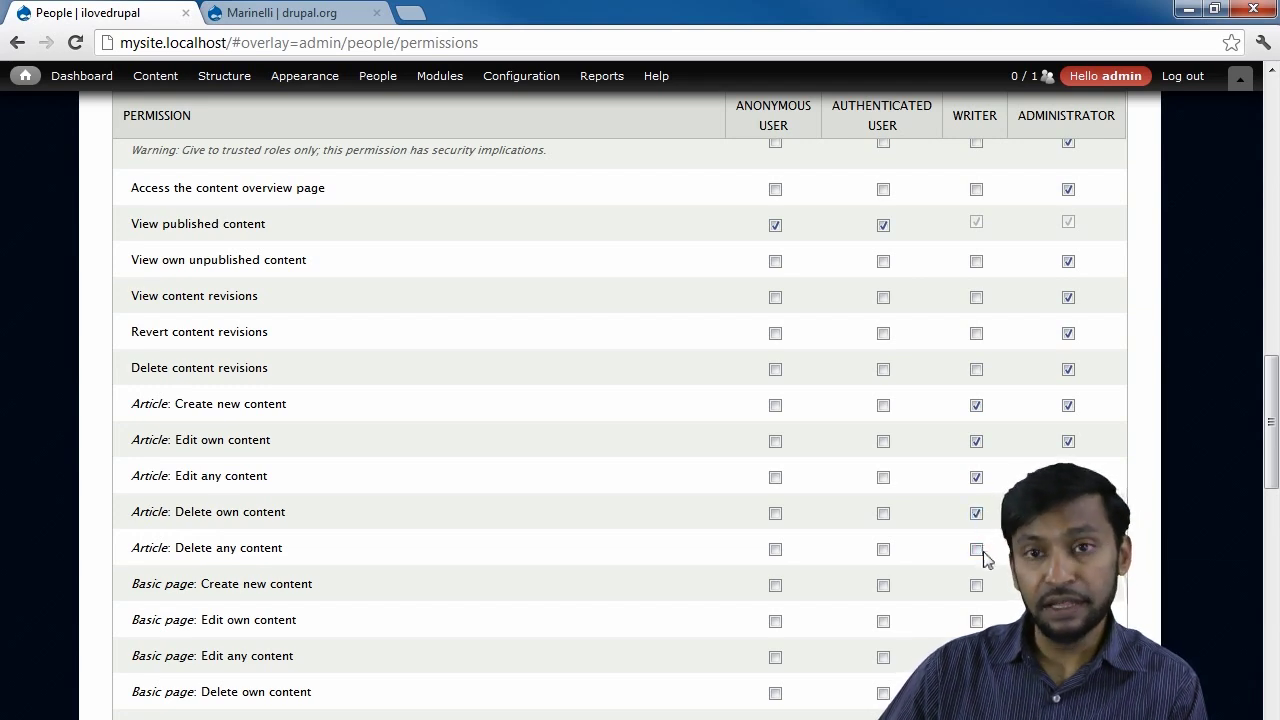
{"action": "scroll", "coordinate": [980, 550], "scroll_direction": "down", "scroll_amount": 13}
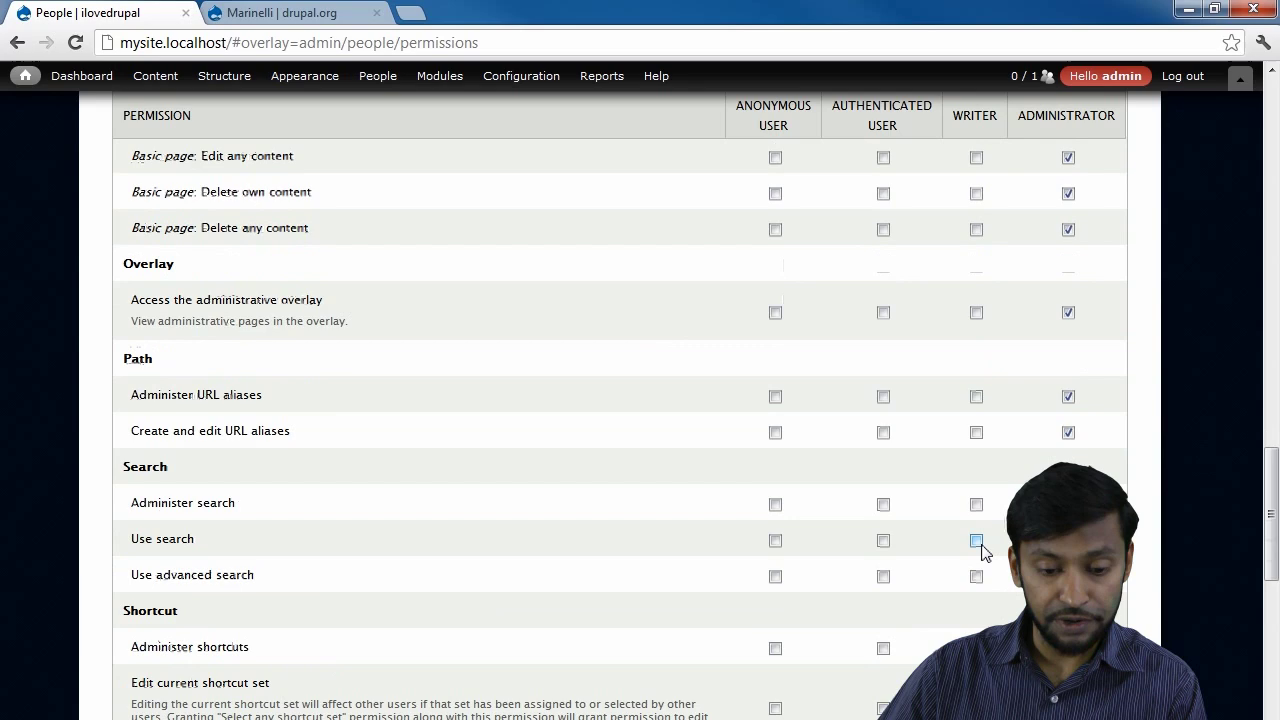
{"action": "scroll", "coordinate": [429, 457], "scroll_direction": "down", "scroll_amount": 4}
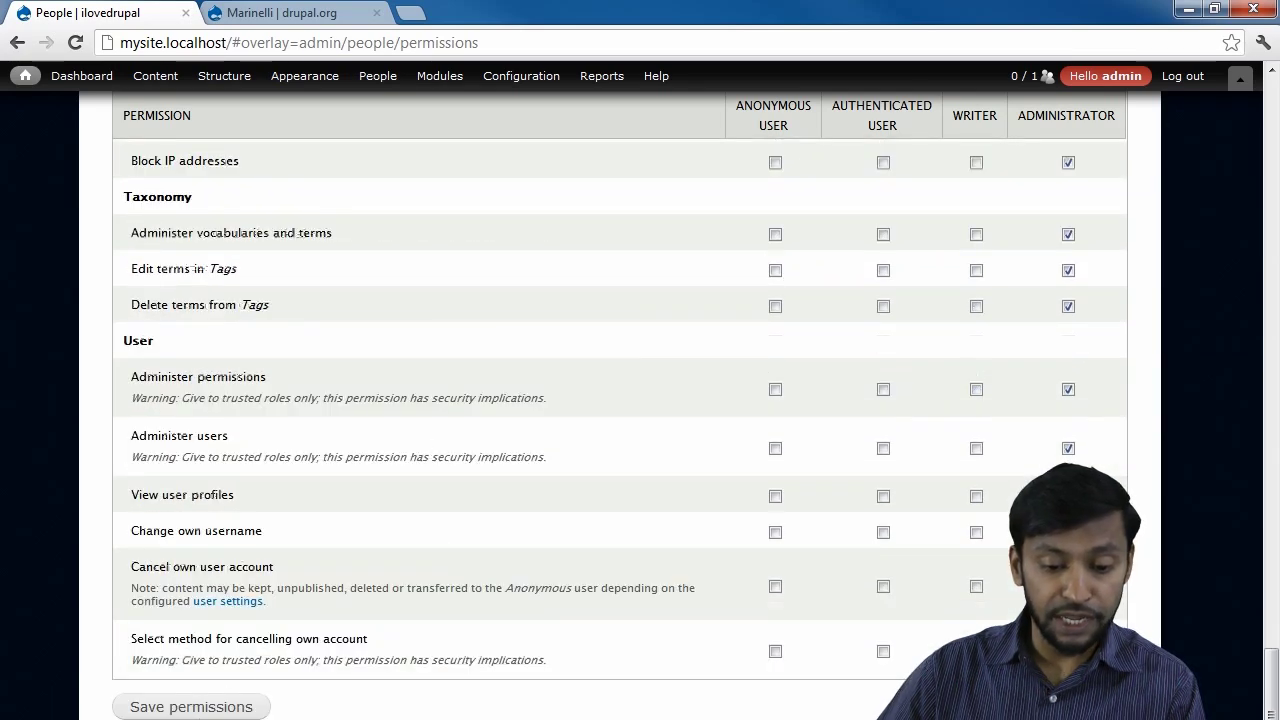
{"action": "left_click", "coordinate": [192, 709]}
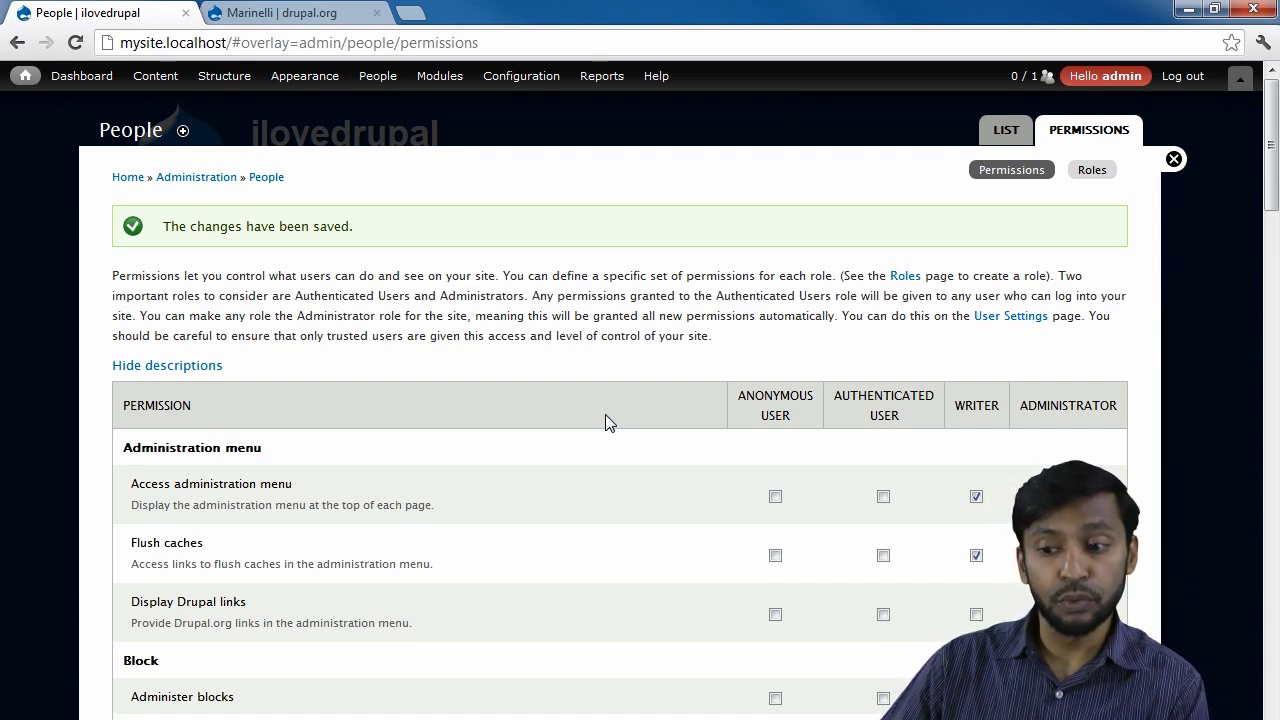
Start a new user with username Writer1, filling in an e-mail address and password.
{"action": "mouse_move", "coordinate": [395, 78]}
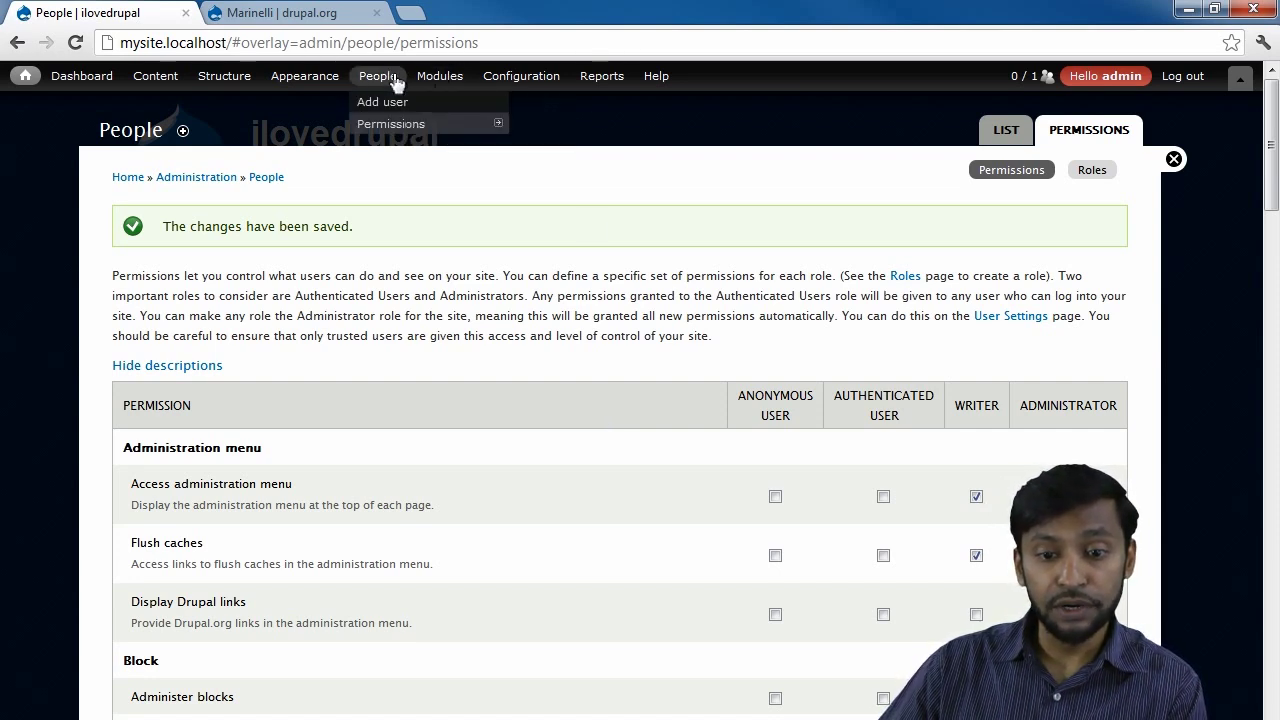
{"action": "left_click", "coordinate": [384, 103]}
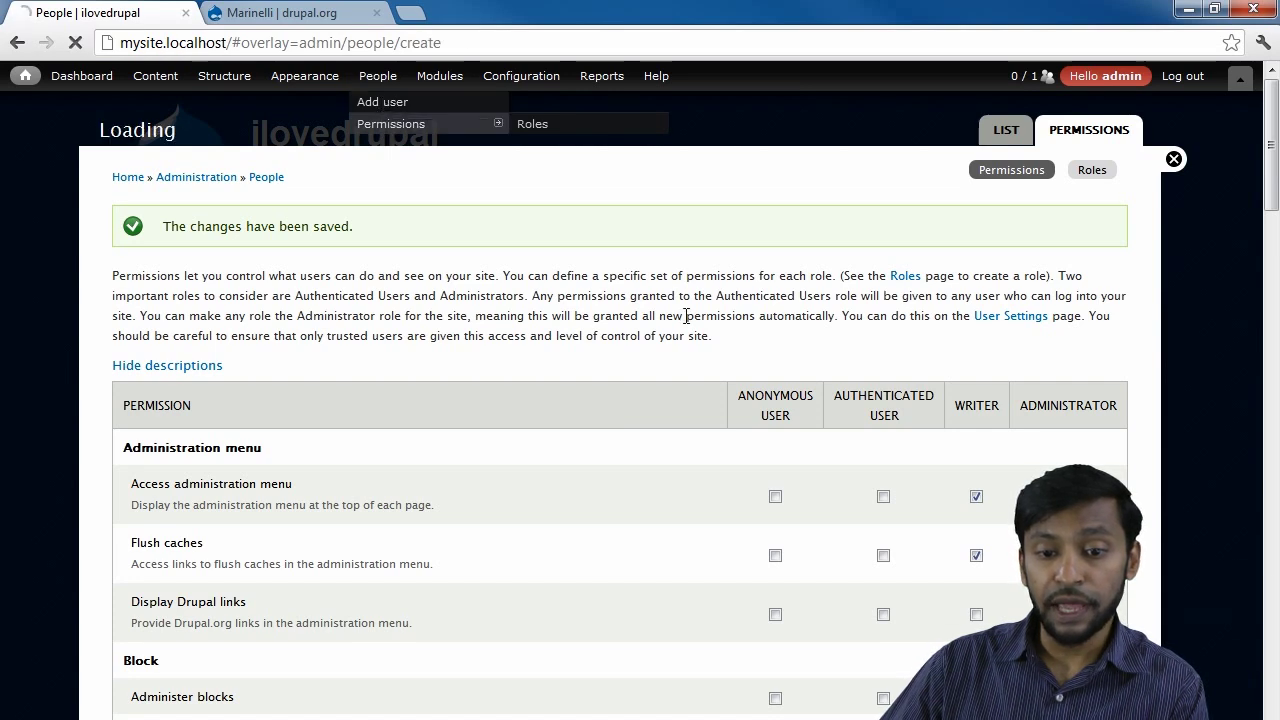
{"action": "left_click", "coordinate": [185, 279]}
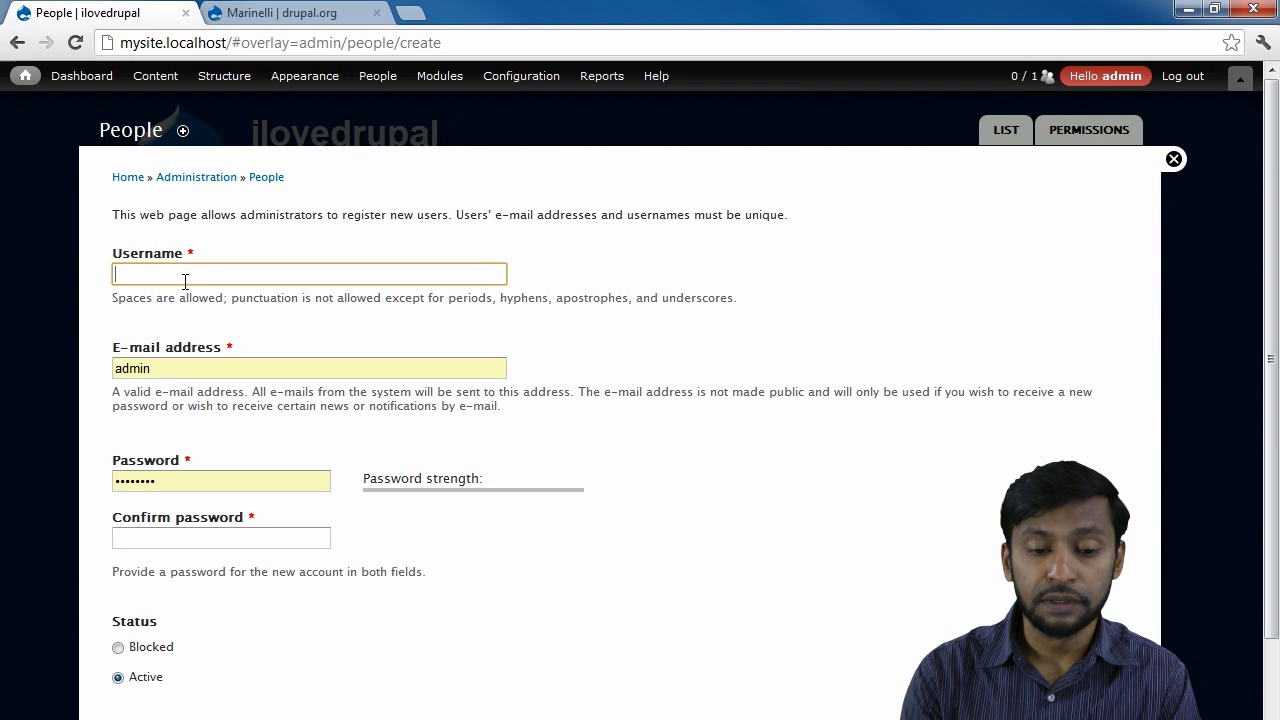
{"action": "type", "text": "Writer1"}
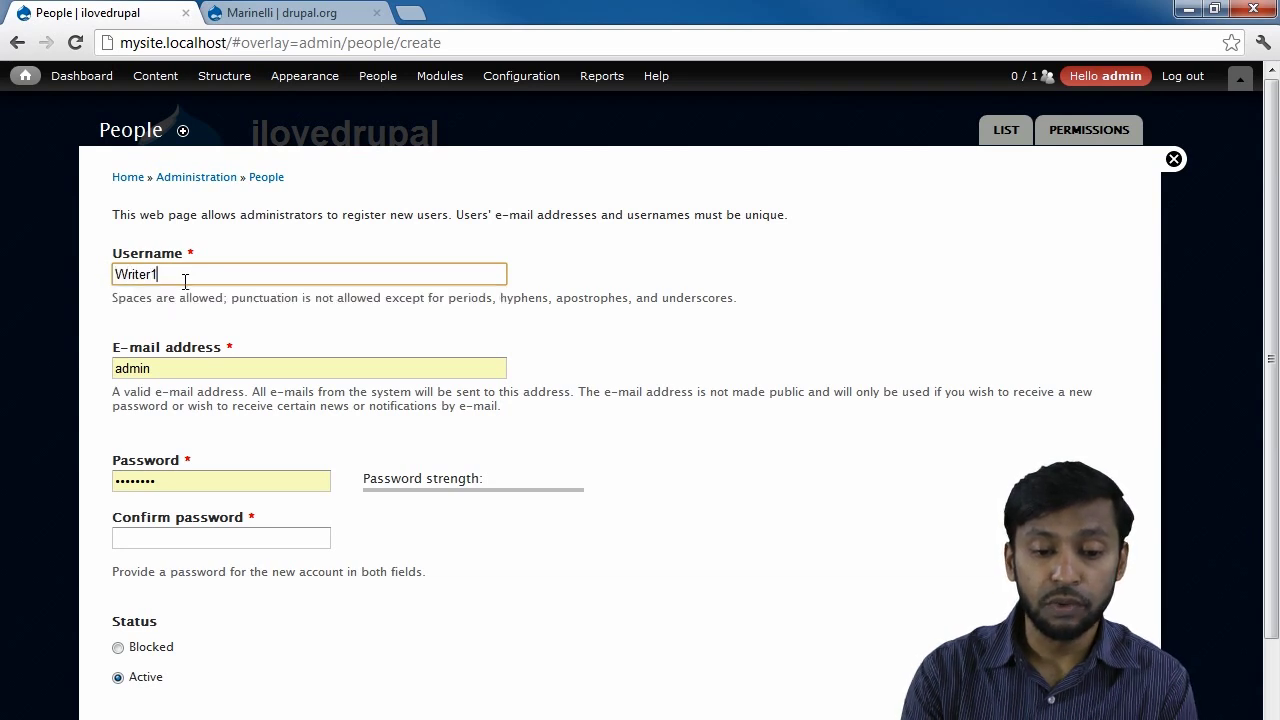
{"action": "key", "text": "Tab"}
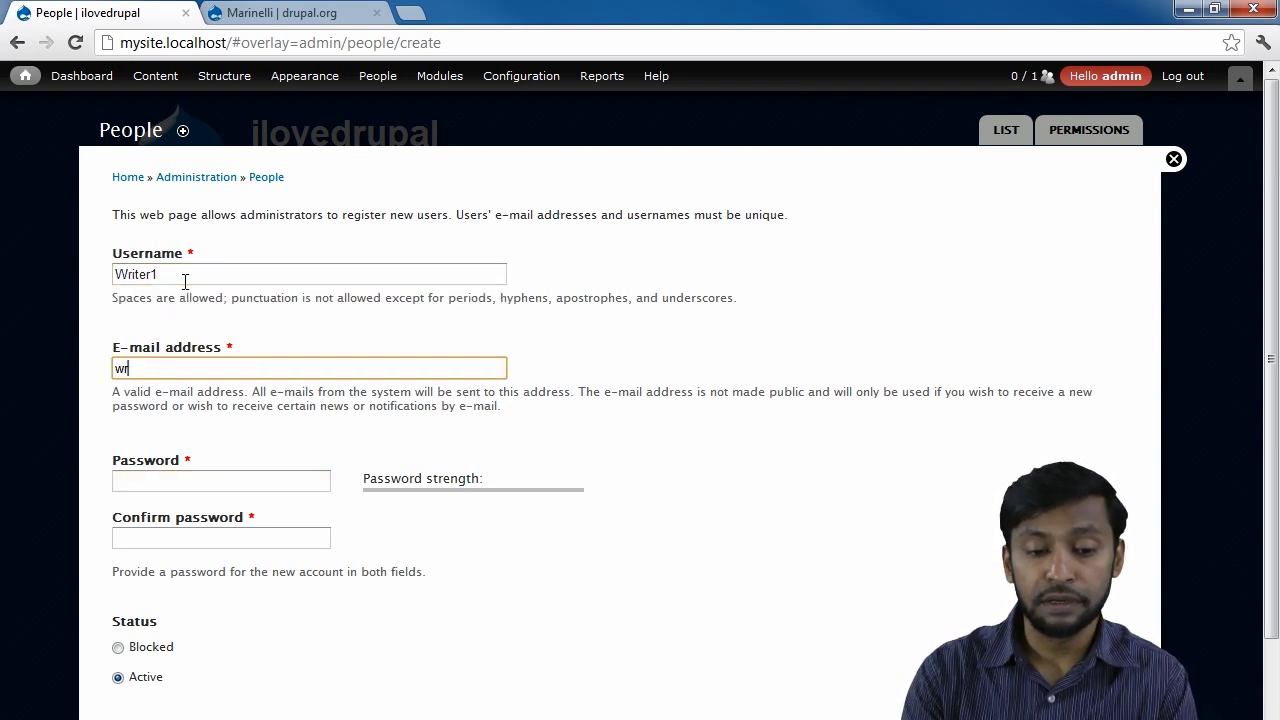
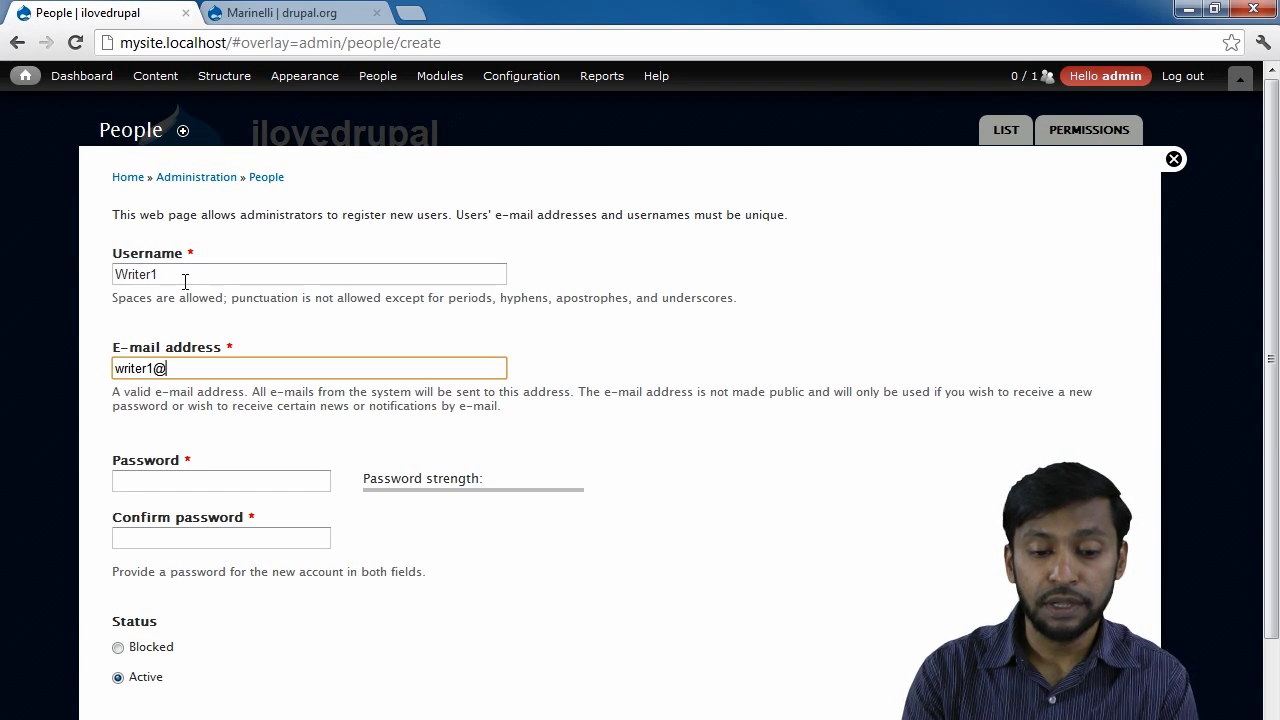
{"action": "key", "text": "Tab"}
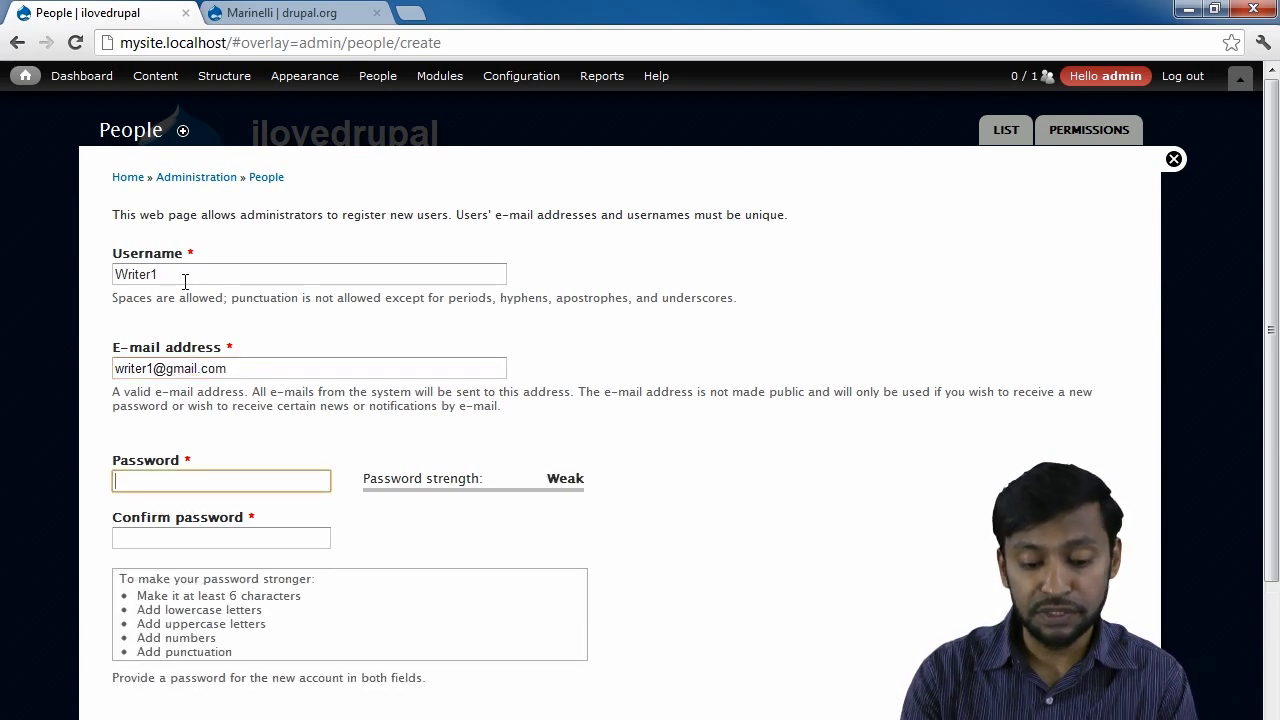
{"action": "type", "text": "12"}
{"action": "key", "text": "Tab"}
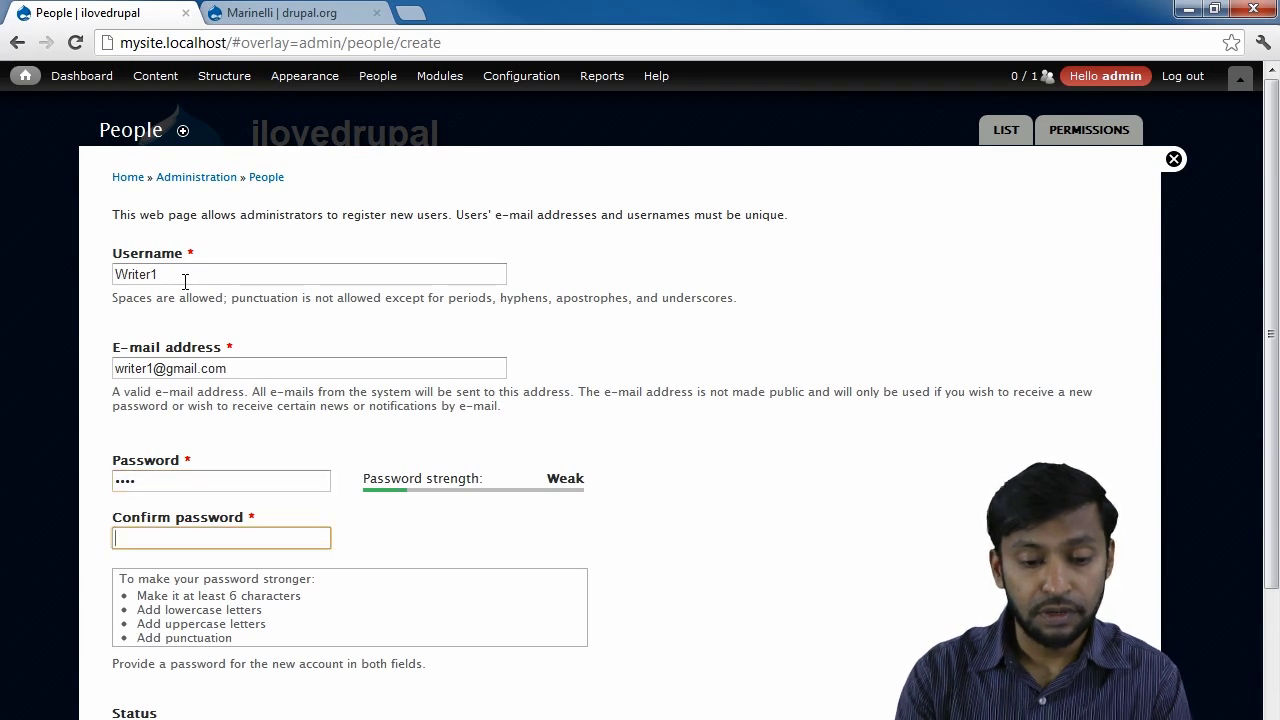
{"action": "type", "text": "1234"}
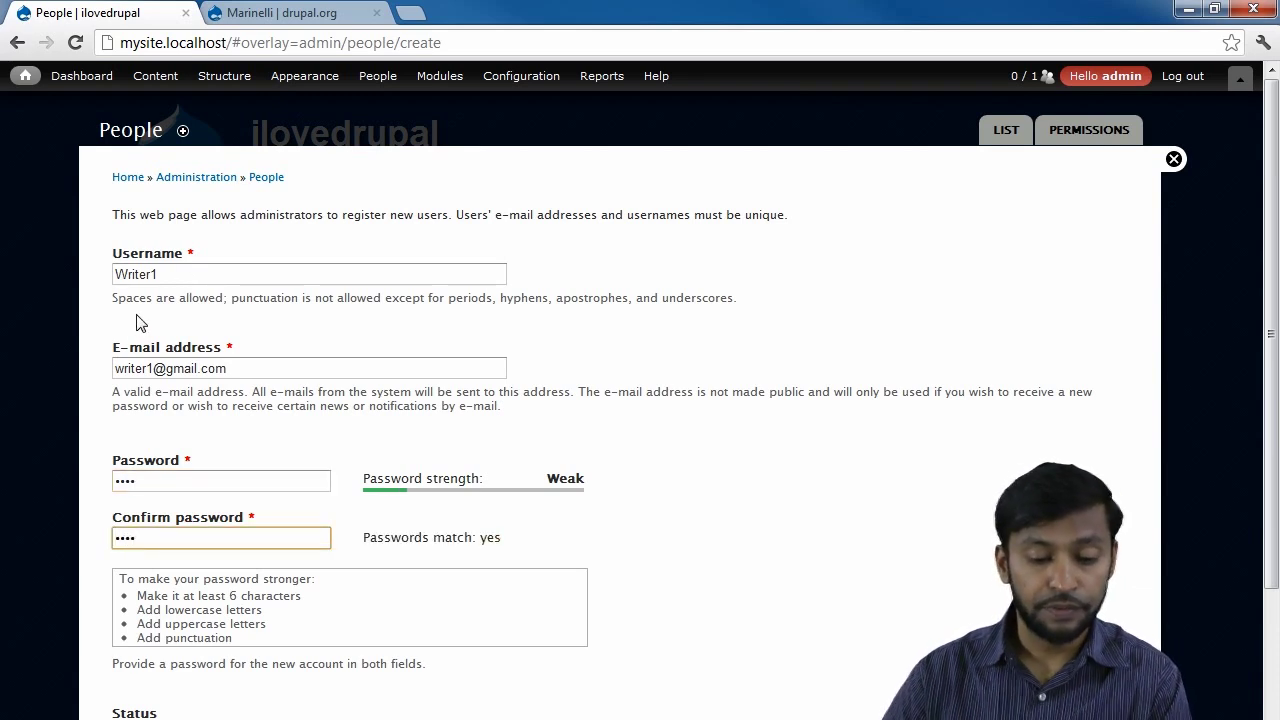
Give Writer1 the Writer role, create the account, and view the People list.
{"action": "scroll", "coordinate": [139, 322], "scroll_direction": "down", "scroll_amount": 3}
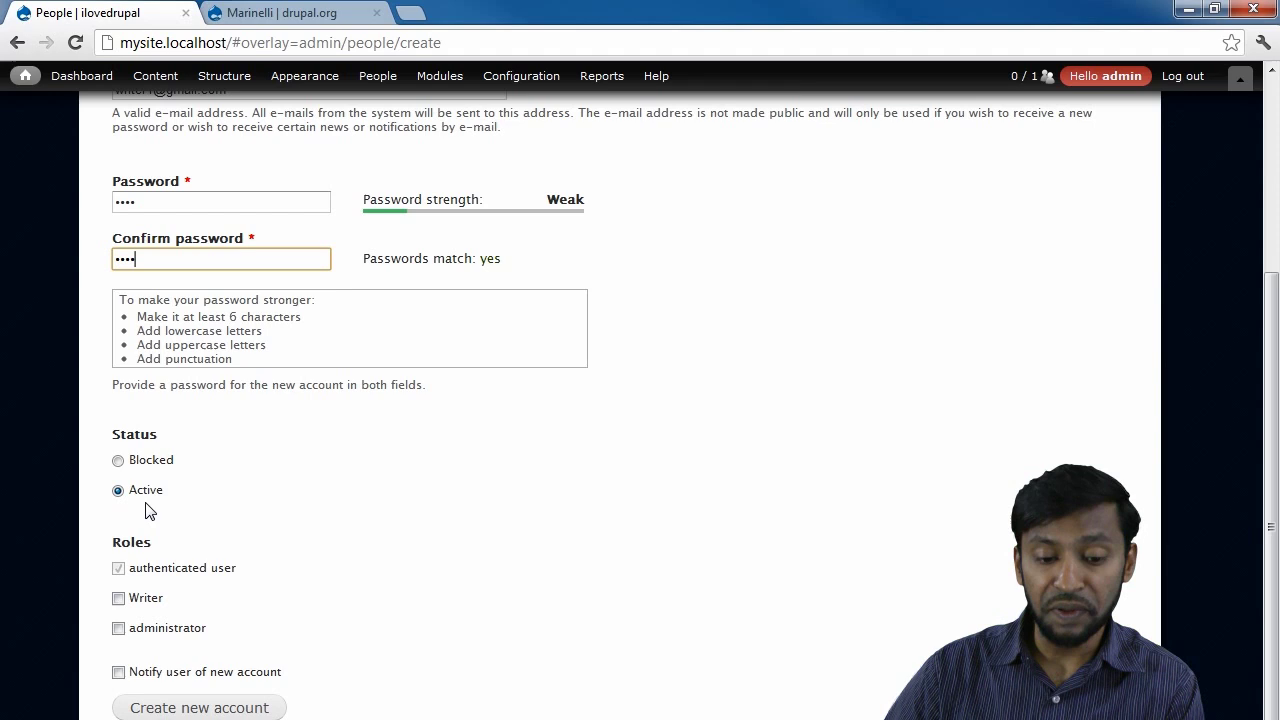
{"action": "left_click", "coordinate": [118, 600]}
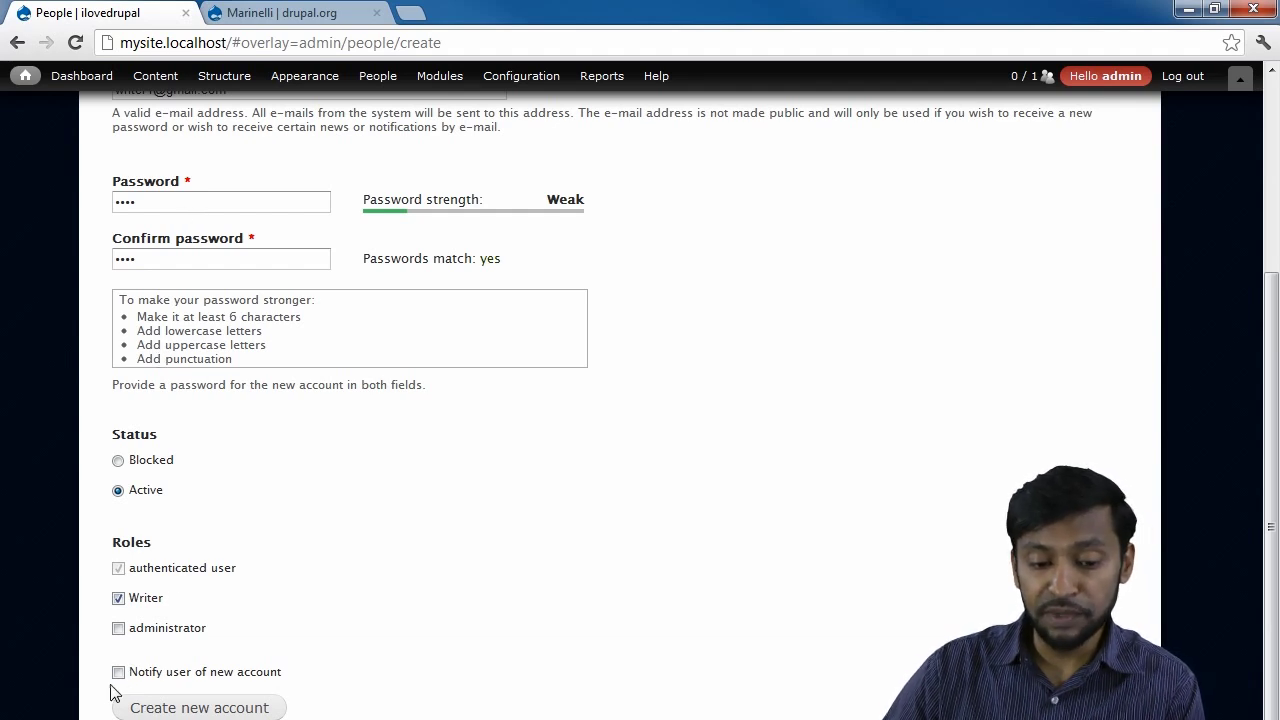
{"action": "left_click", "coordinate": [158, 708]}
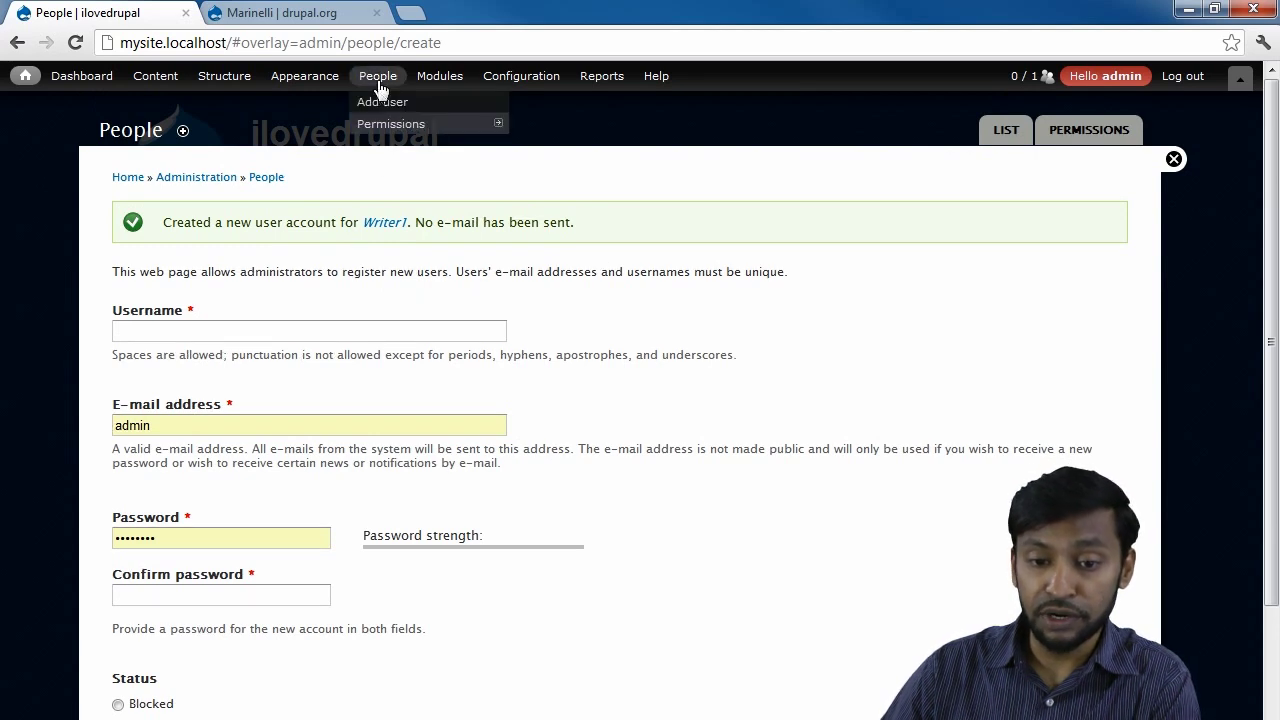
{"action": "left_click", "coordinate": [379, 84]}
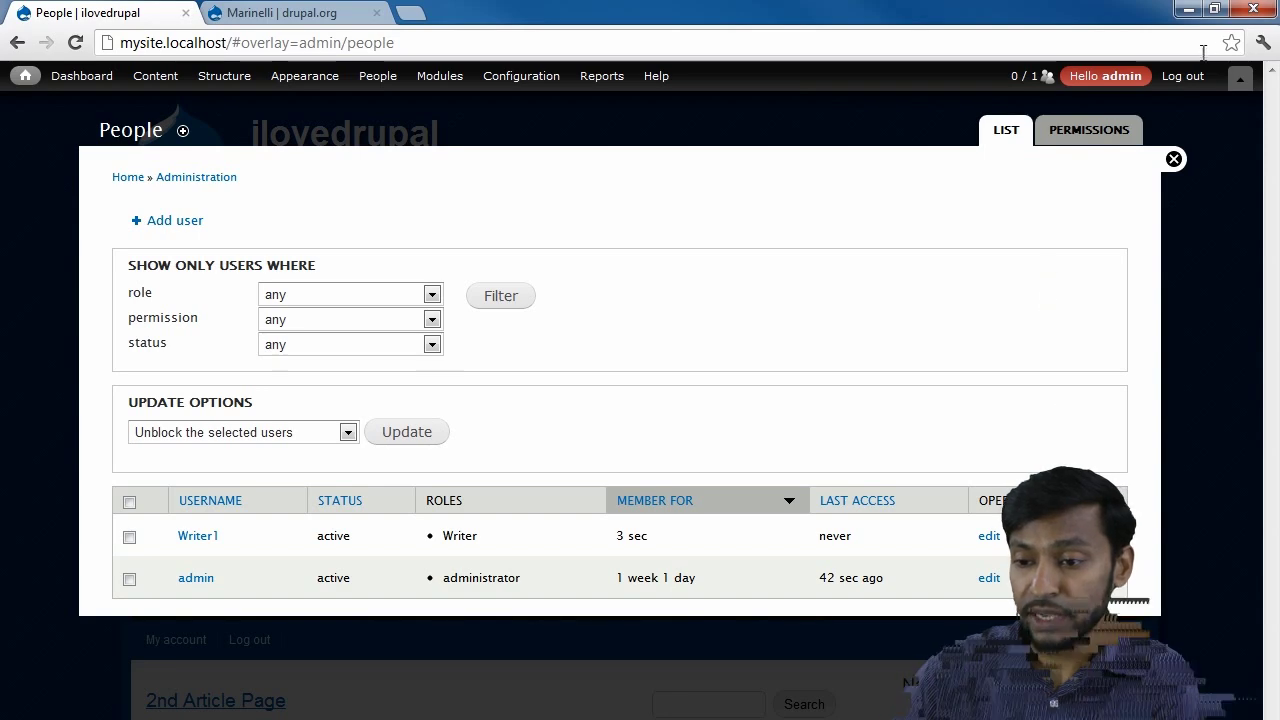
Log out of admin and log in through the User Login block as Writer1.
{"action": "left_click", "coordinate": [1183, 78]}
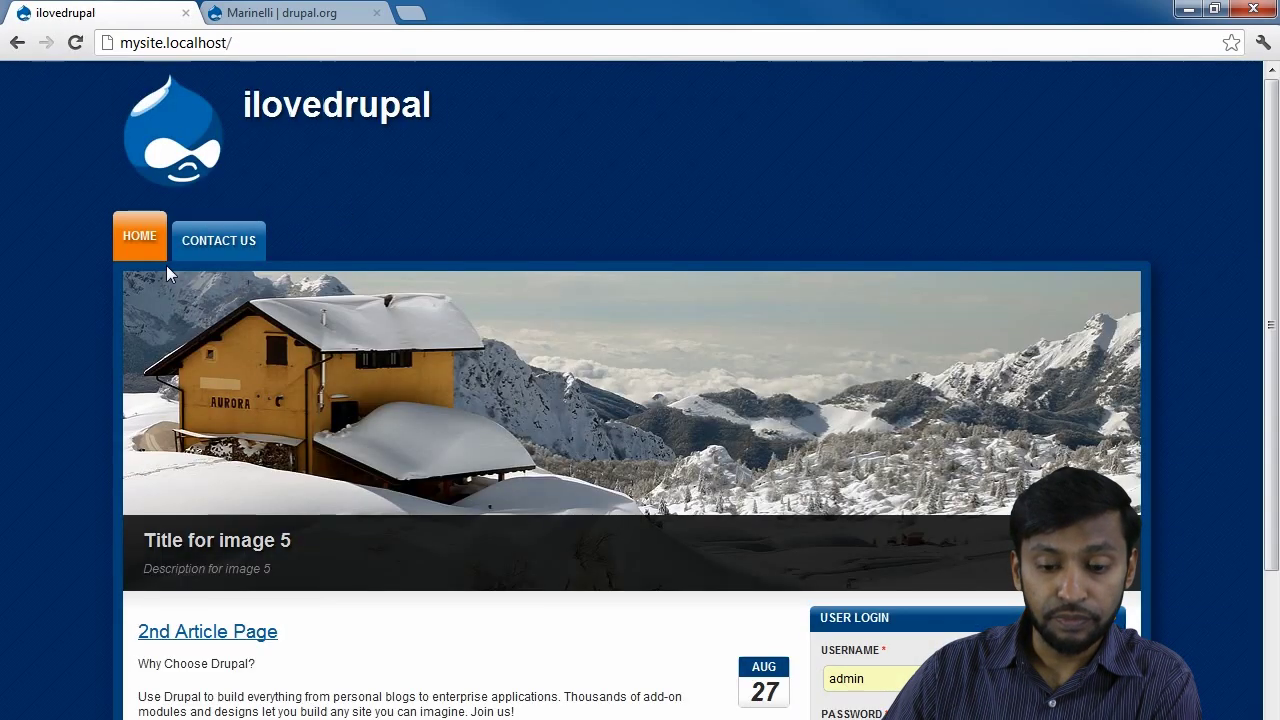
{"action": "scroll", "coordinate": [360, 535], "scroll_direction": "down", "scroll_amount": 3}
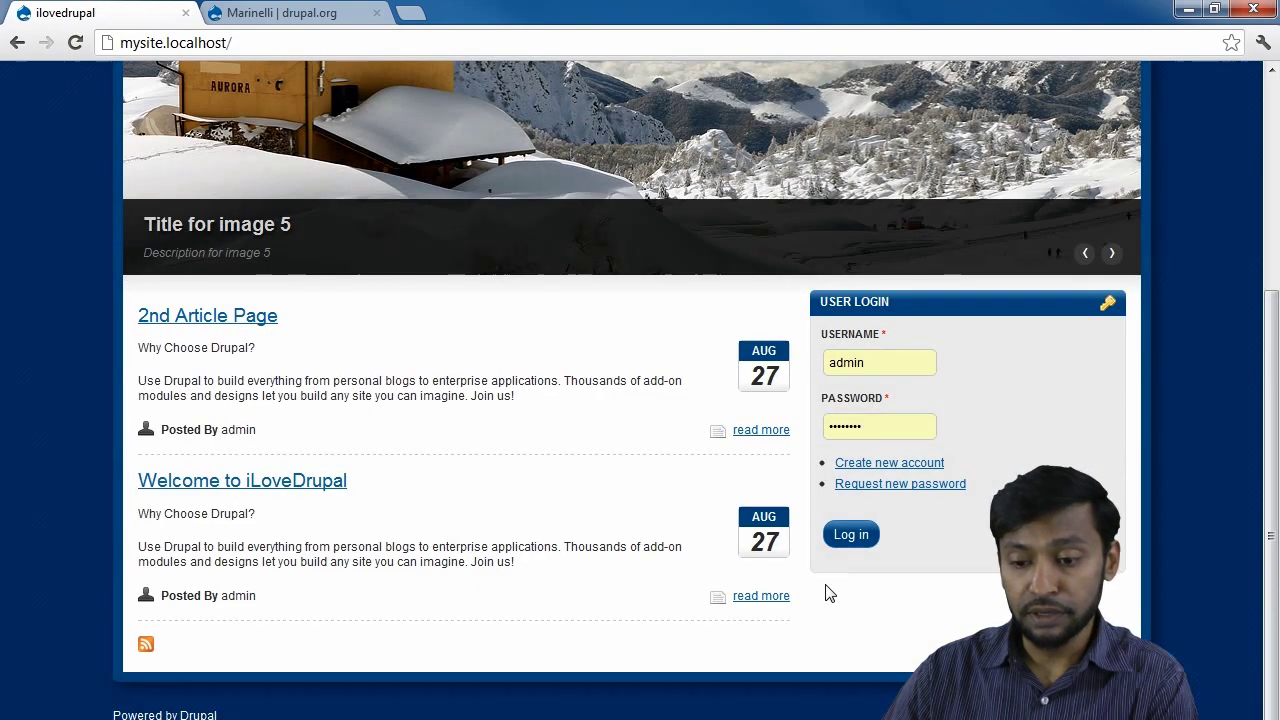
{"action": "double_click", "coordinate": [860, 366]}
{"action": "type", "text": "Writer1"}
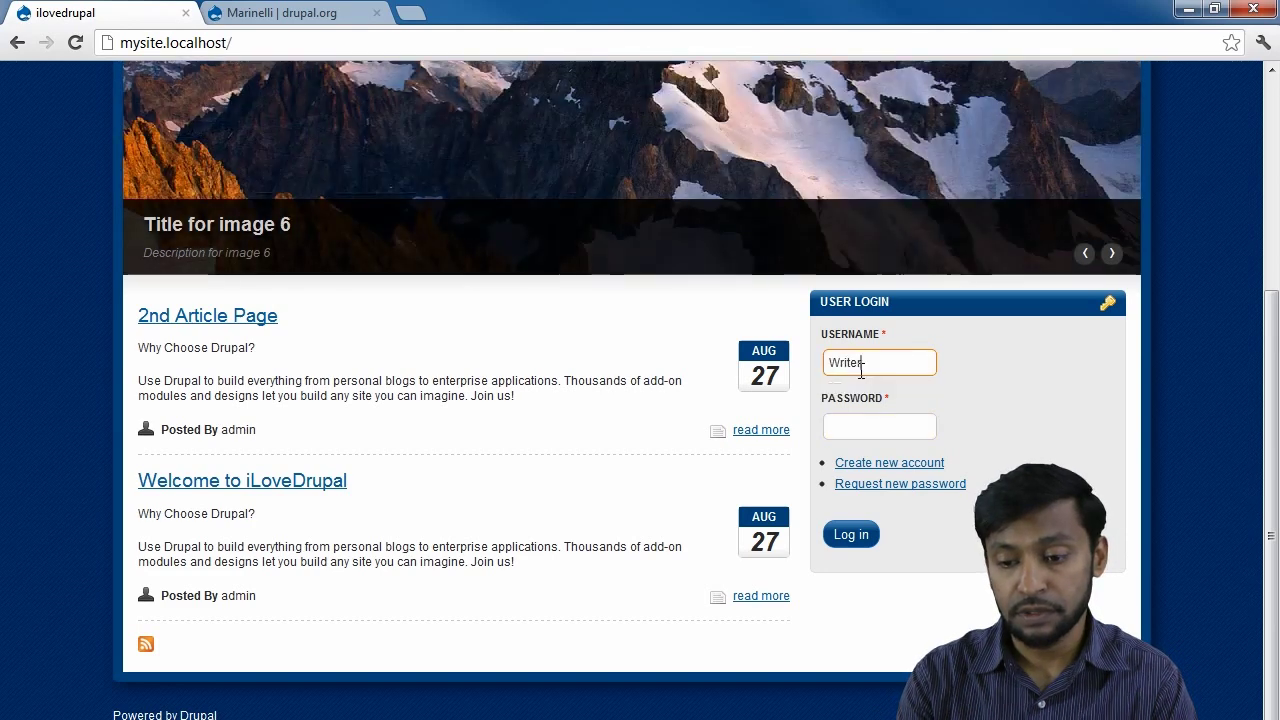
{"action": "key", "text": "Tab"}
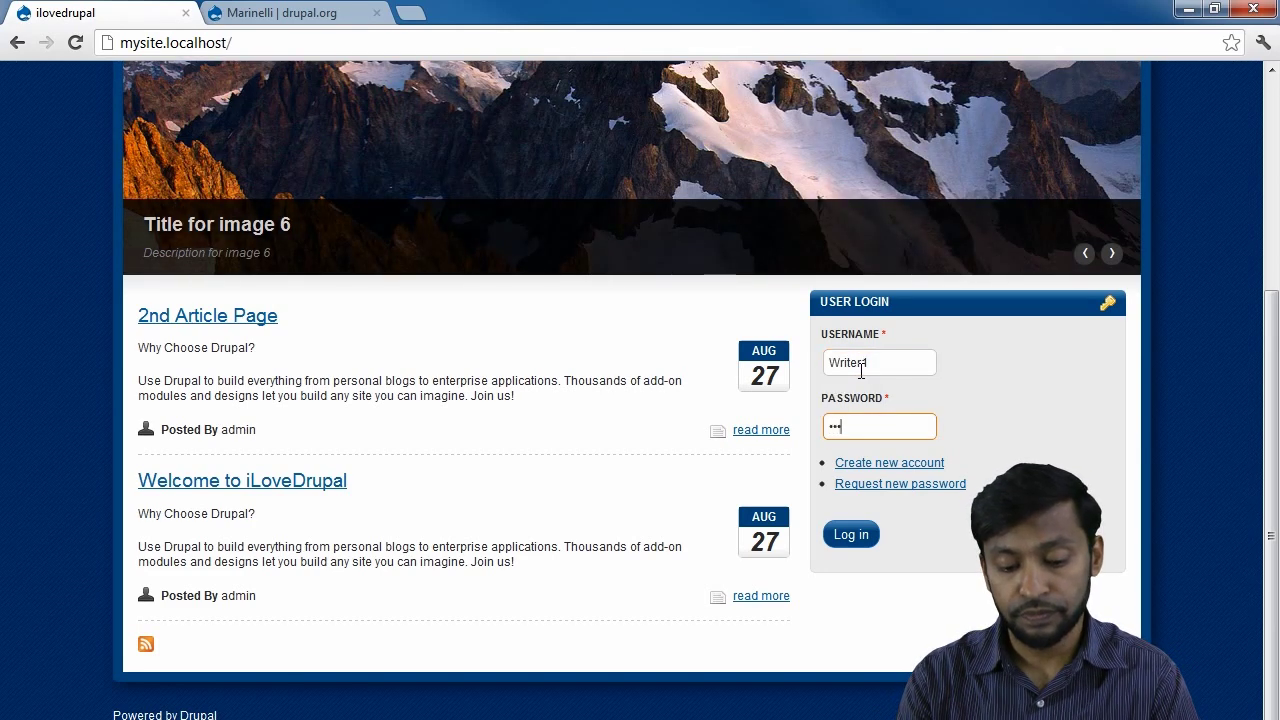
{"action": "key", "text": "Return"}
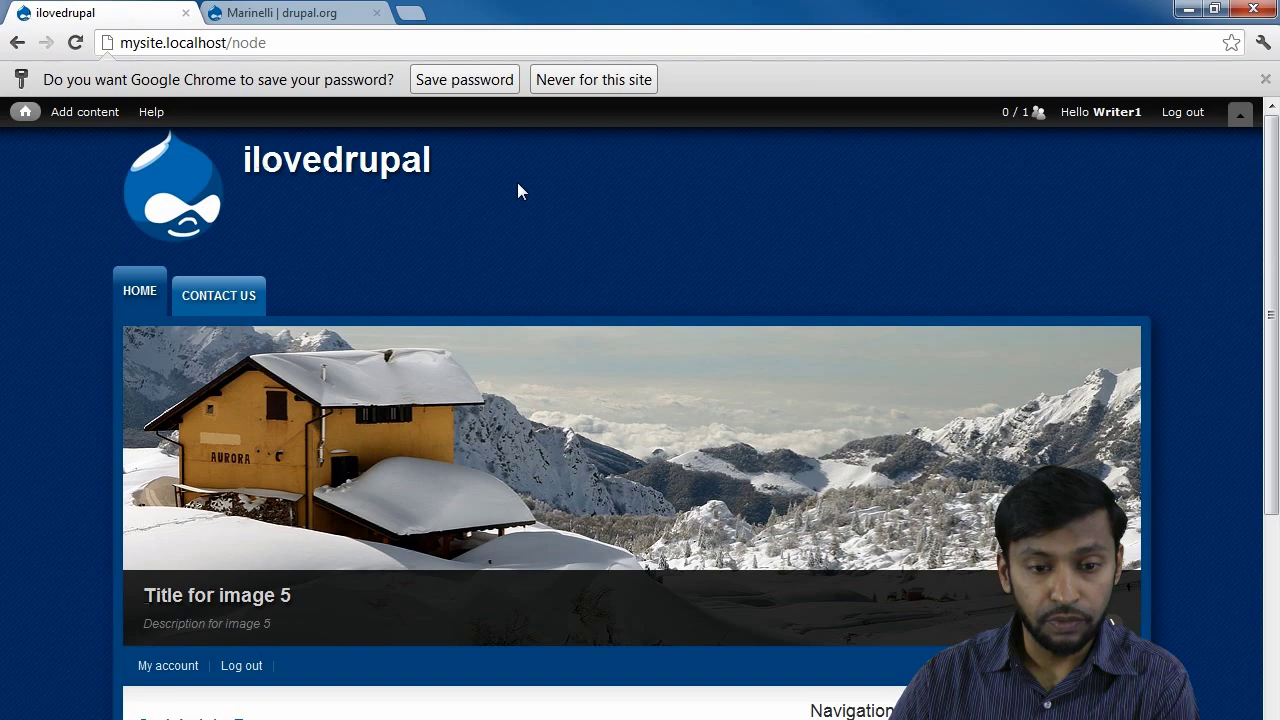
Dismiss Chrome's offer to save the password.
{"action": "left_click", "coordinate": [1265, 79]}
{"action": "scroll", "coordinate": [506, 470], "scroll_direction": "down", "scroll_amount": 1}
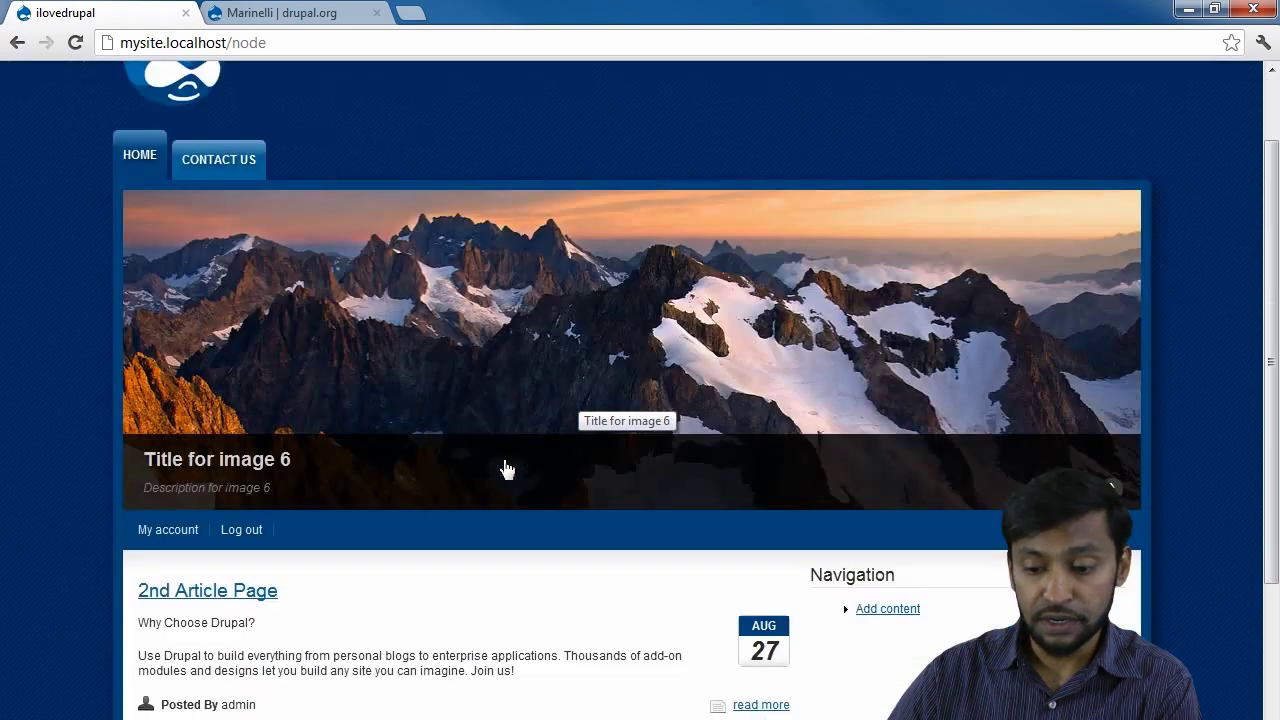
{"action": "scroll", "coordinate": [506, 470], "scroll_direction": "down", "scroll_amount": 2}
{"action": "scroll", "coordinate": [506, 460], "scroll_direction": "up", "scroll_amount": 3}
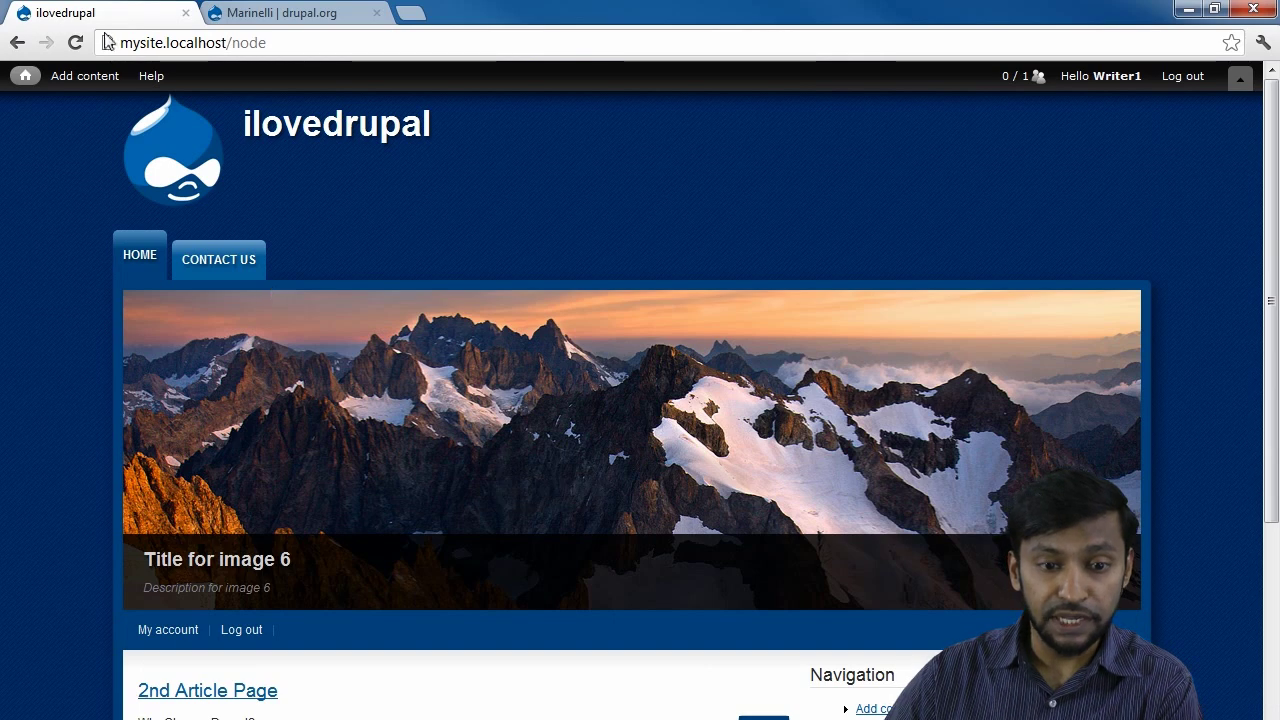
Open the Create Article form from the Add content menu.
{"action": "mouse_move", "coordinate": [86, 86]}
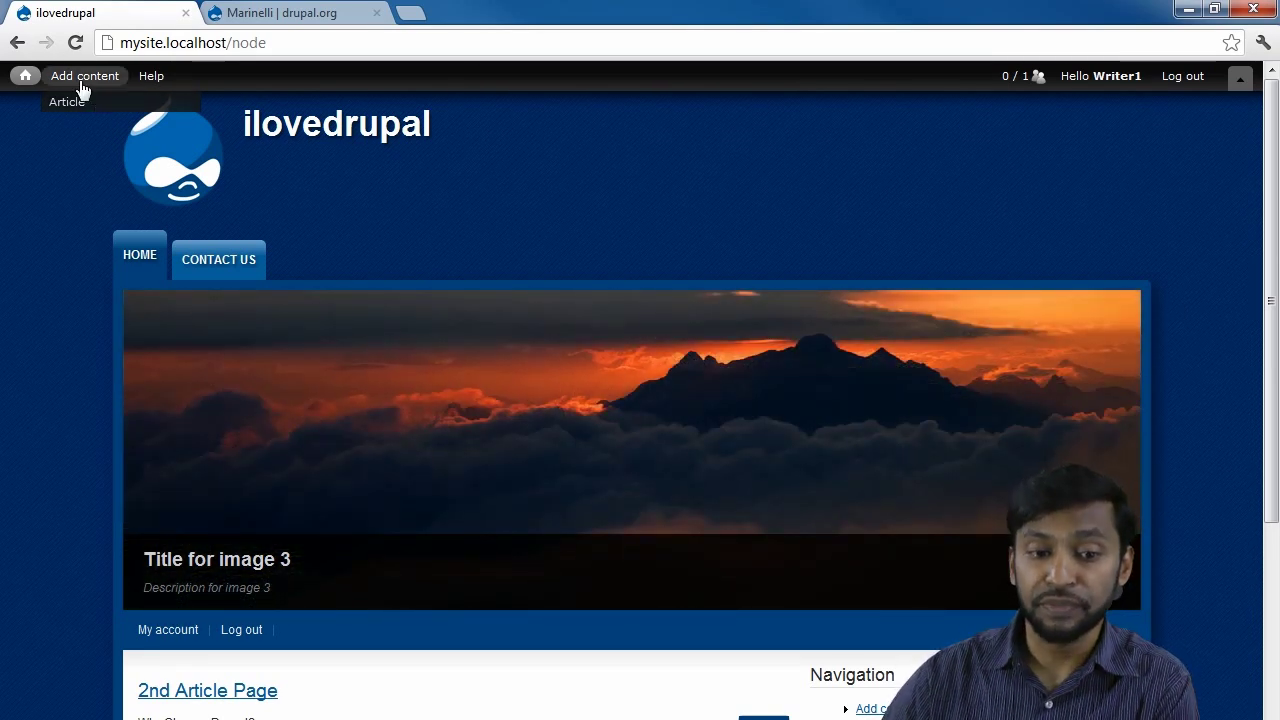
{"action": "left_click", "coordinate": [75, 103]}
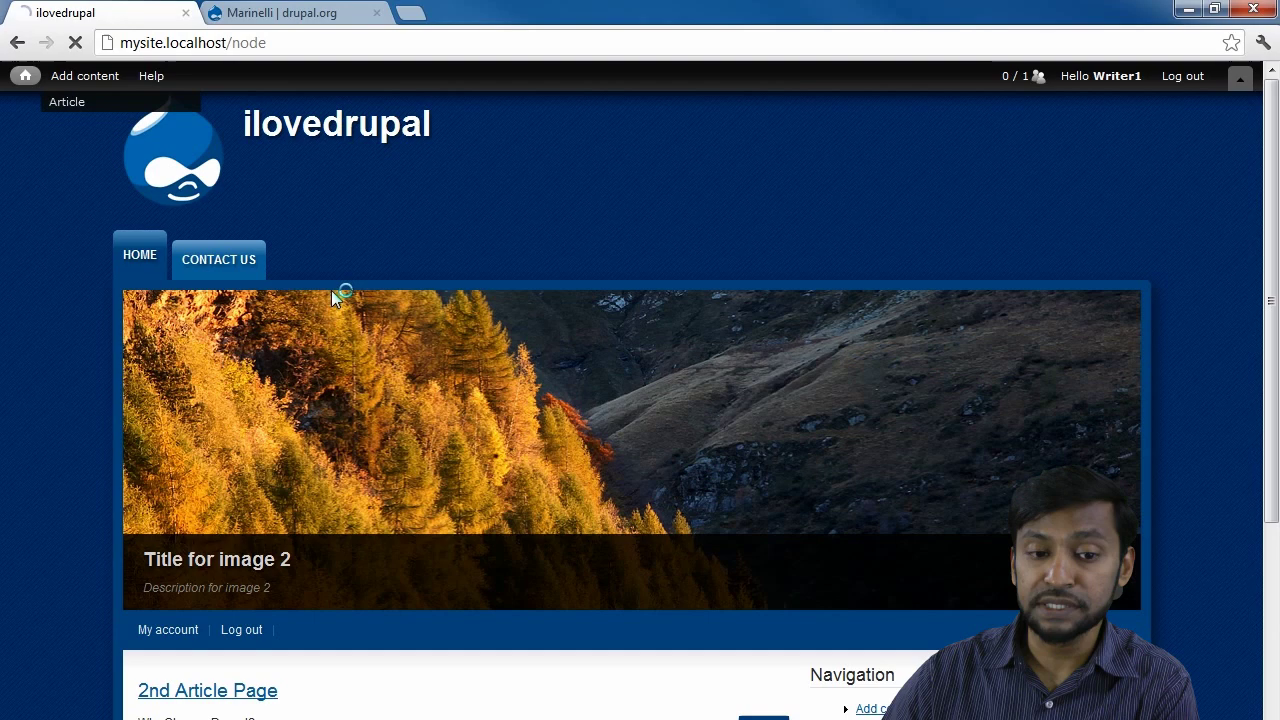
{"action": "scroll", "coordinate": [336, 389], "scroll_direction": "down", "scroll_amount": 3}
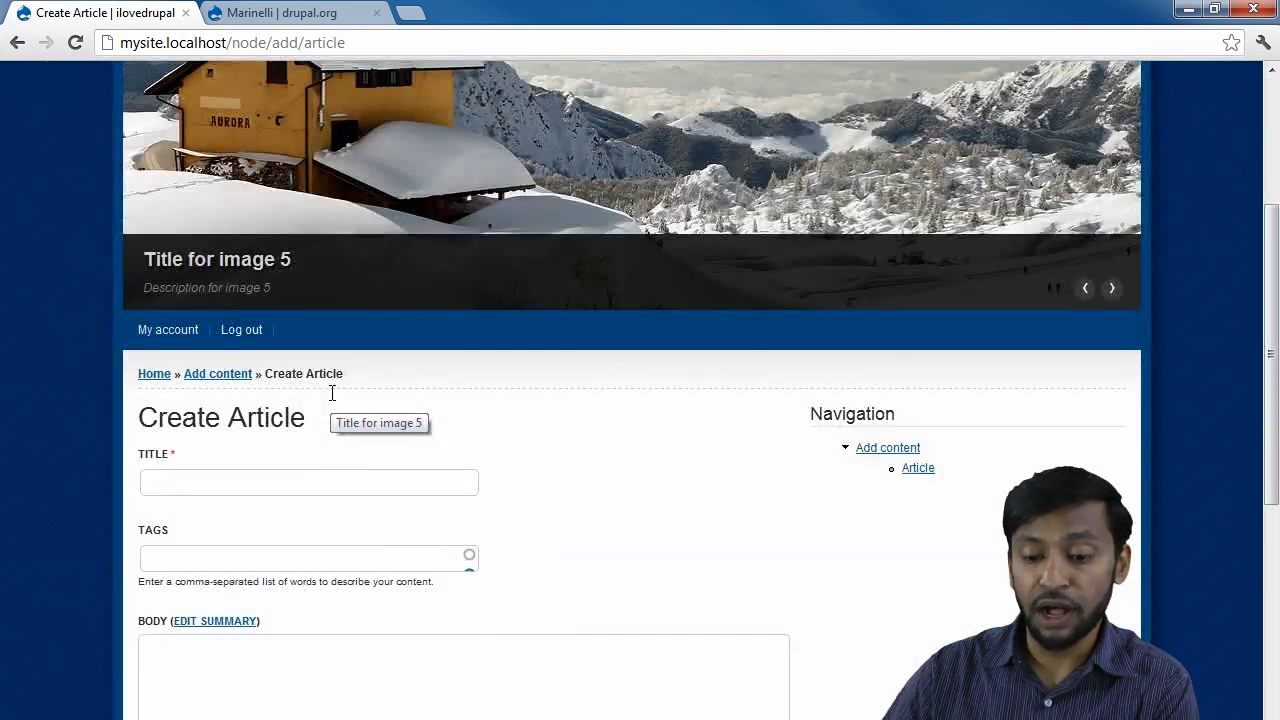
{"action": "scroll", "coordinate": [336, 389], "scroll_direction": "up", "scroll_amount": 3}
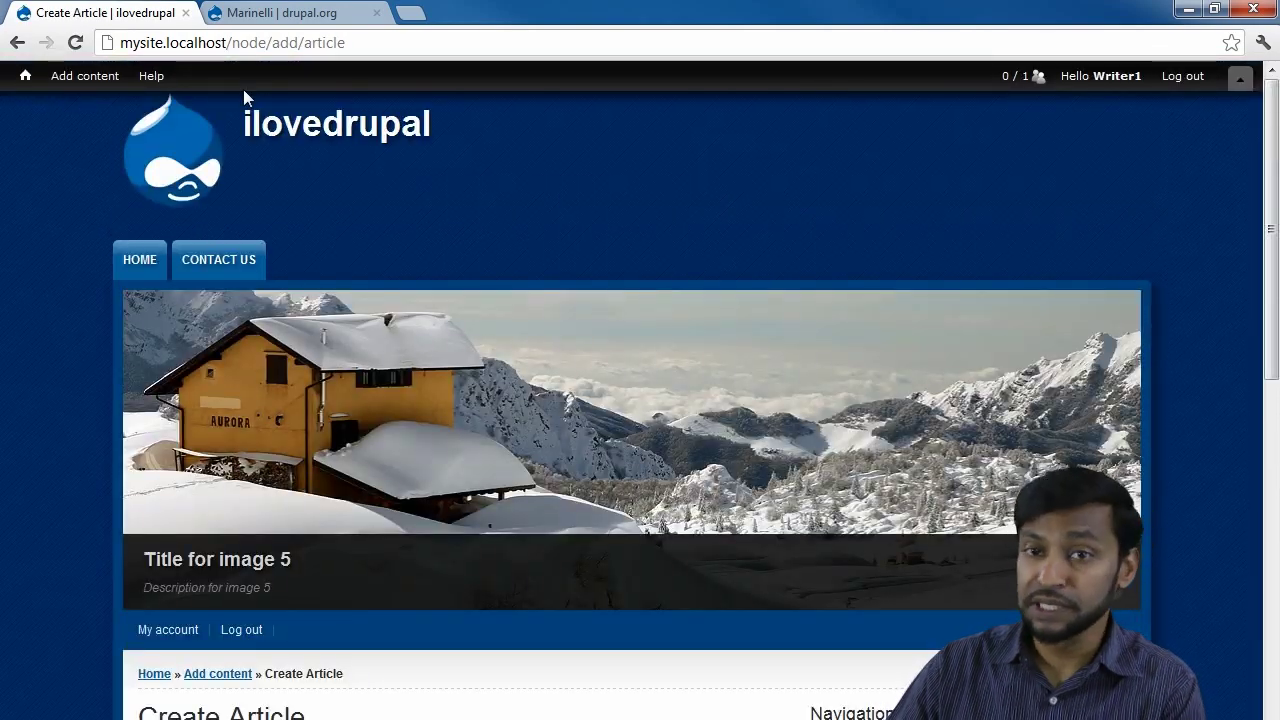
{"action": "mouse_move", "coordinate": [52, 86]}
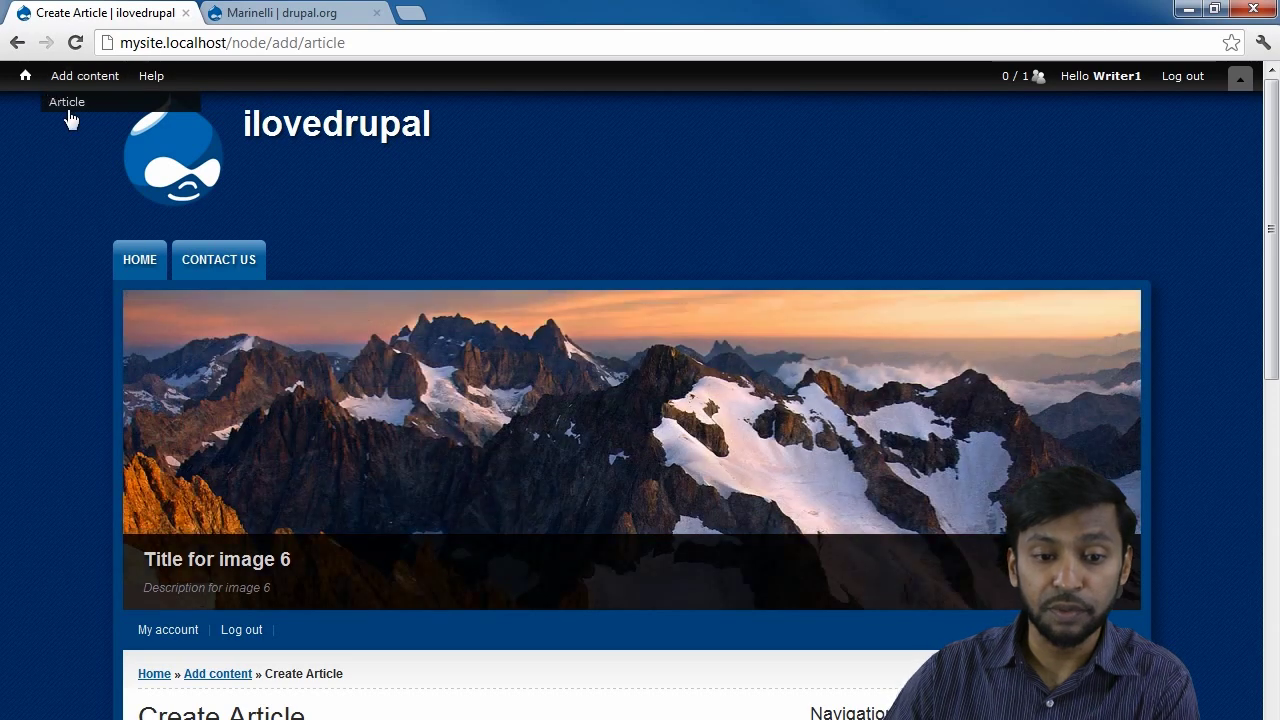